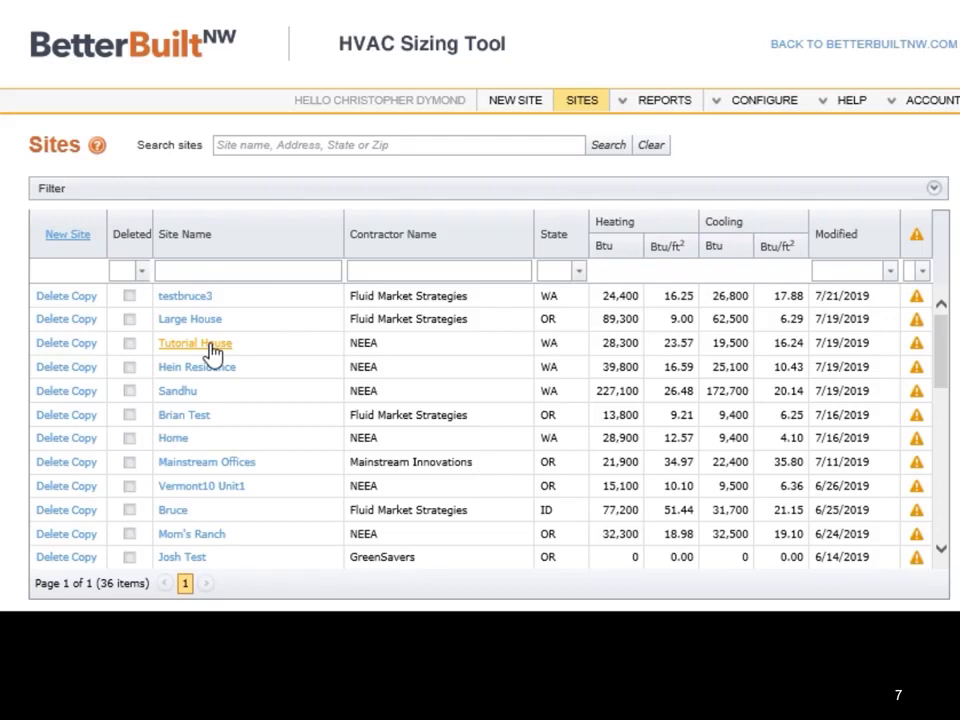
# Step: Open the Tutorial House site and review its address fields and the available state choices
pyautogui.click(212, 350)
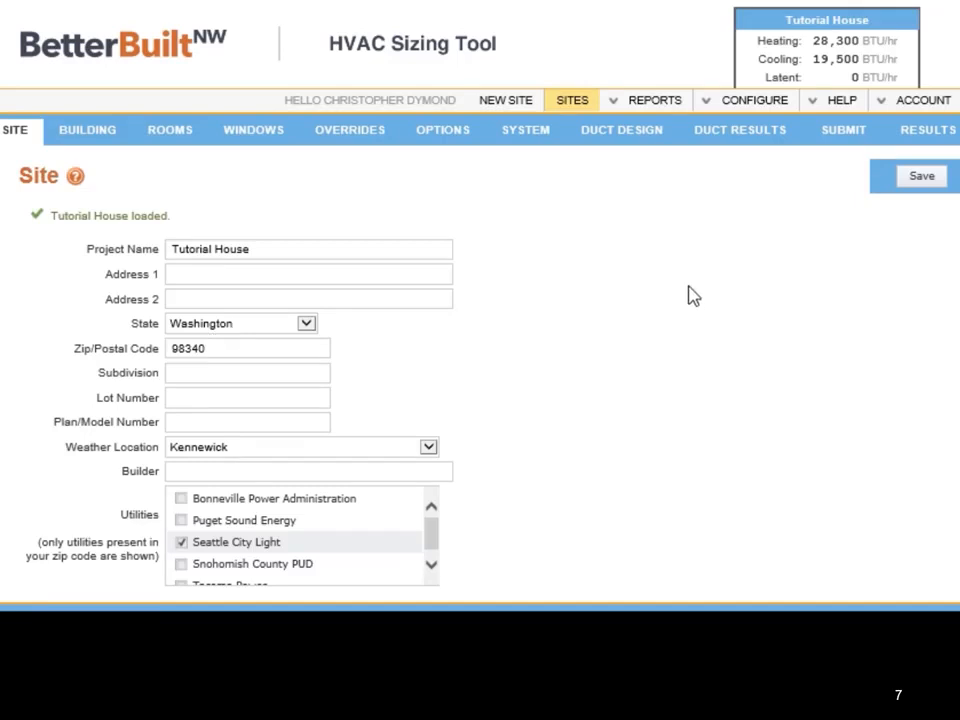
pyautogui.click(288, 275)
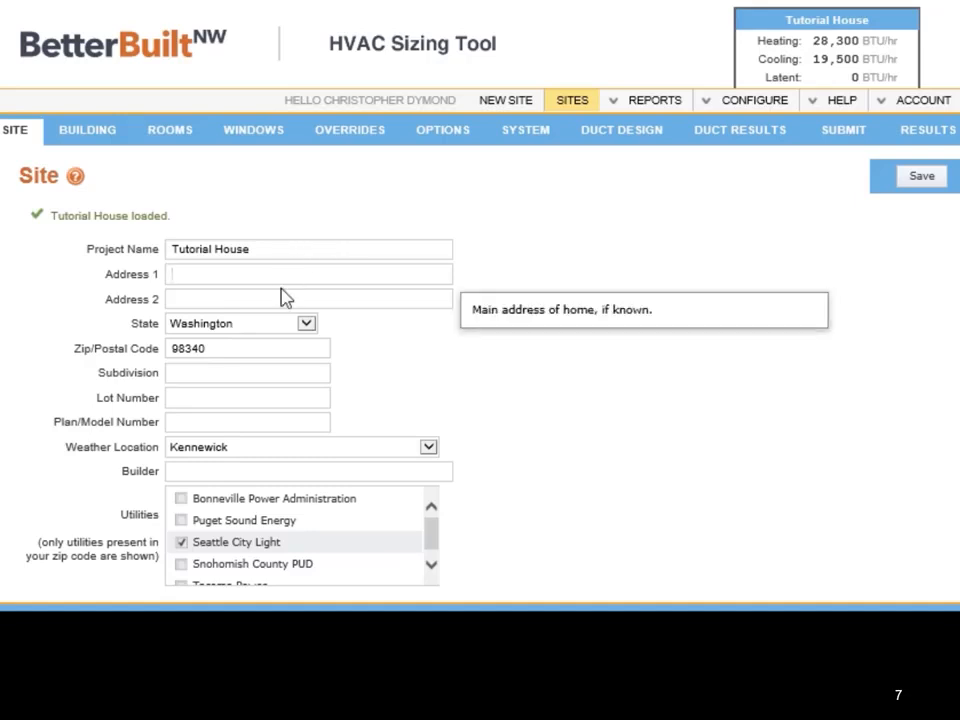
pyautogui.click(257, 299)
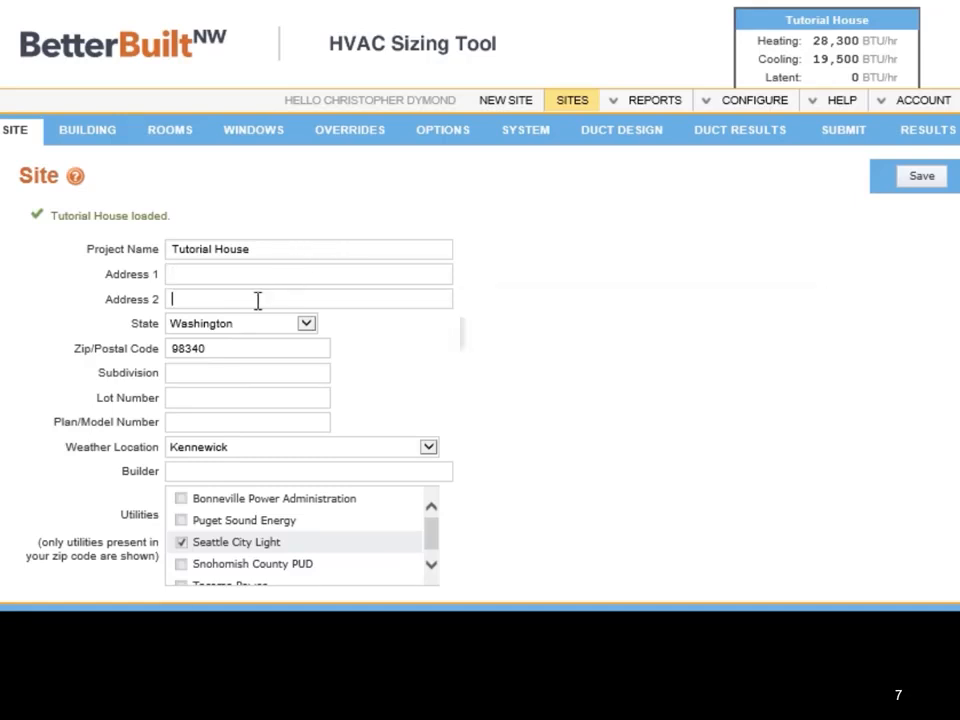
pyautogui.click(306, 326)
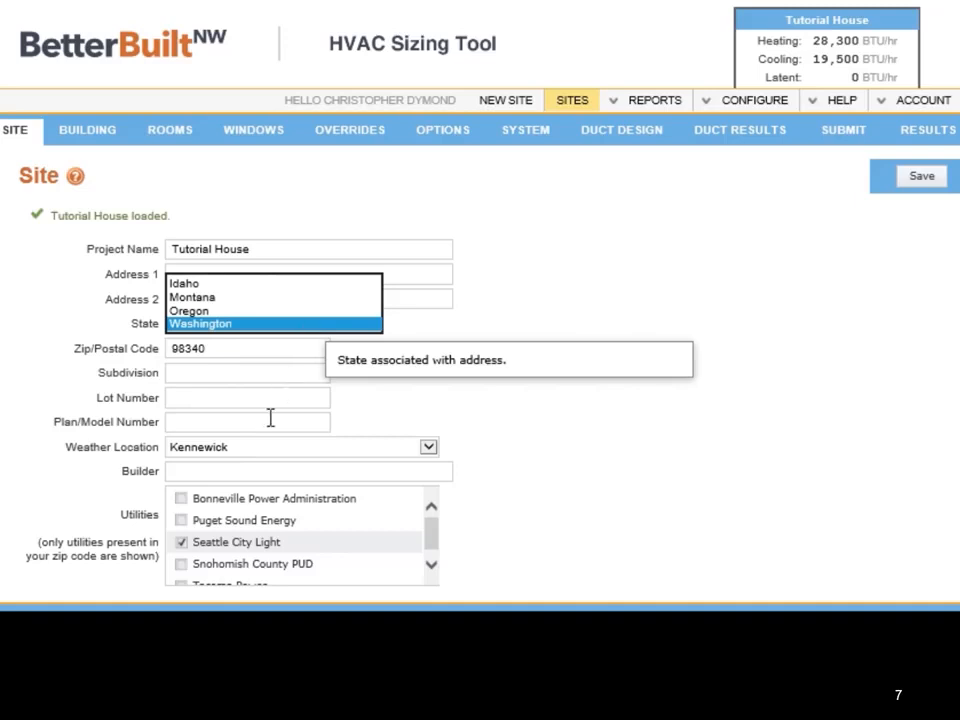
# Step: Select Kennewick as the site's weather location and check the guidance for the builder field
pyautogui.click(296, 455)
pyautogui.click(297, 456)
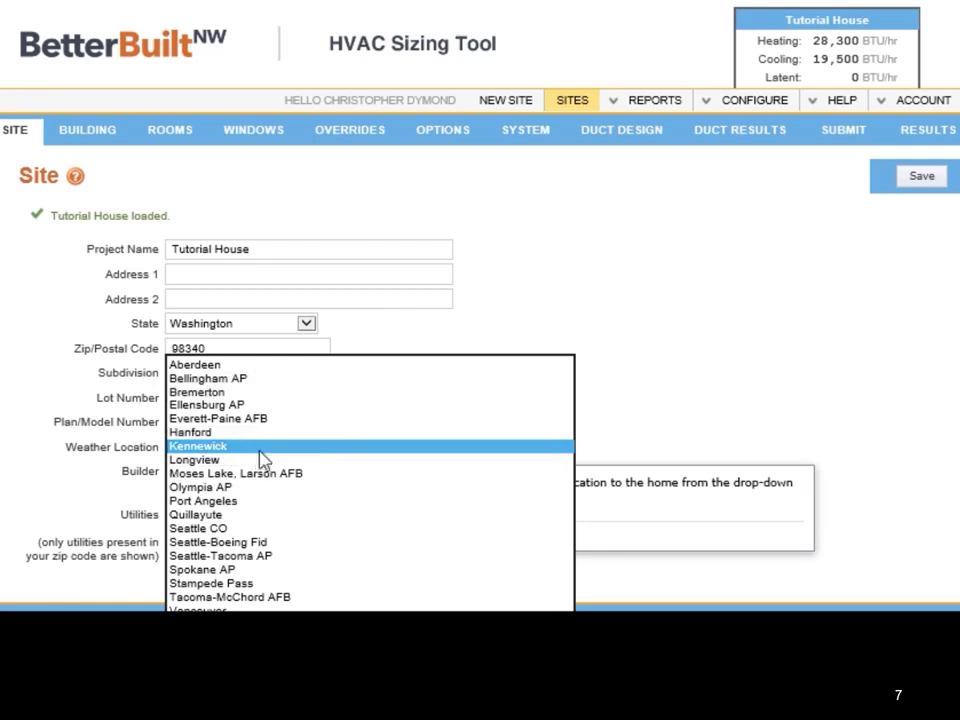
pyautogui.click(259, 451)
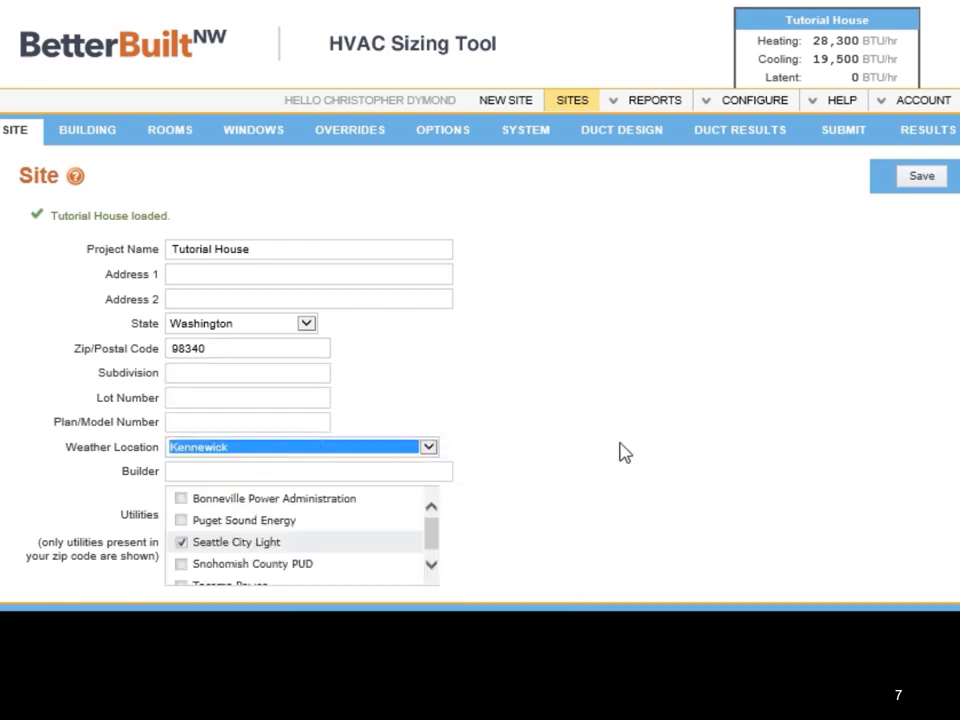
pyautogui.click(291, 470)
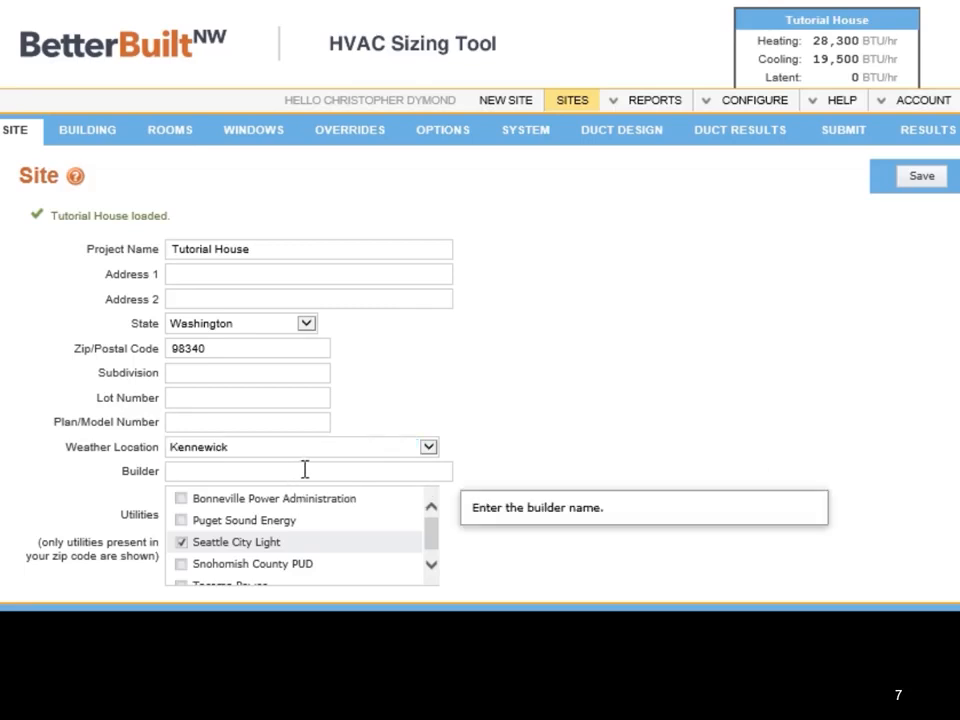
# Step: Try clearing the Seattle City Light utility for the site and select it again
pyautogui.click(431, 567)
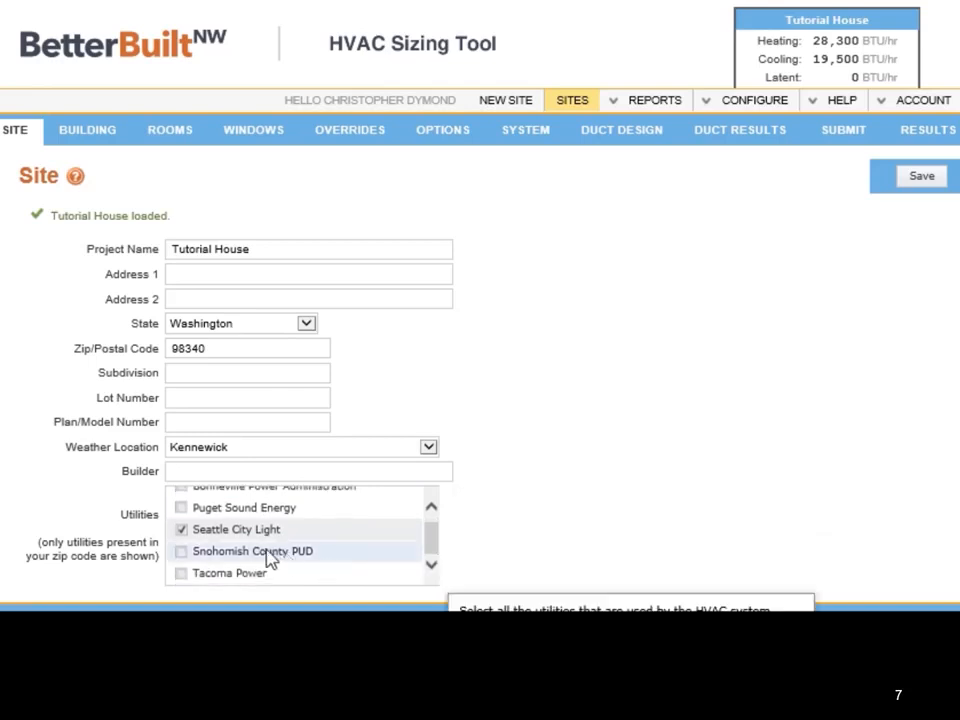
pyautogui.click(182, 532)
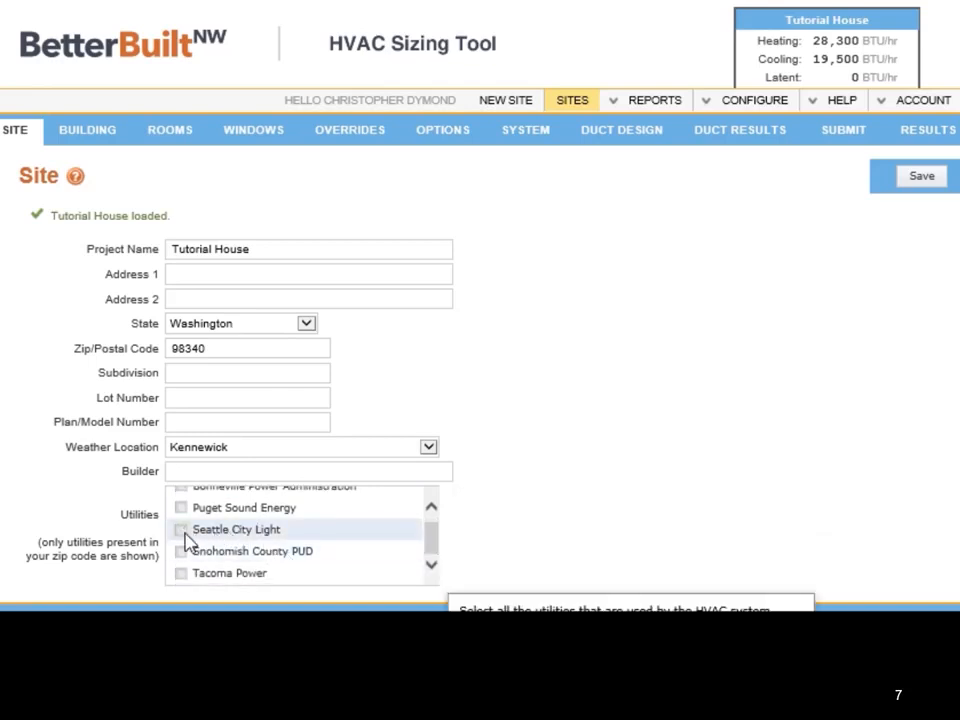
pyautogui.click(182, 531)
pyautogui.click(310, 325)
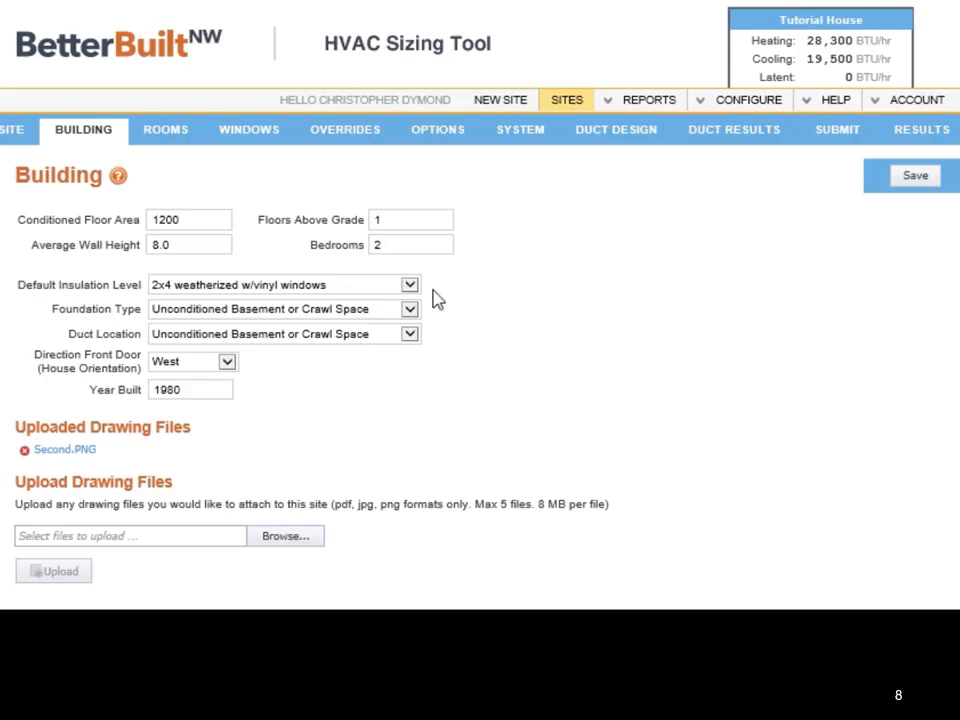
# Step: Review the building's entry guidance for conditioned floor area, floors above grade, average wall height and bedrooms
pyautogui.click(193, 222)
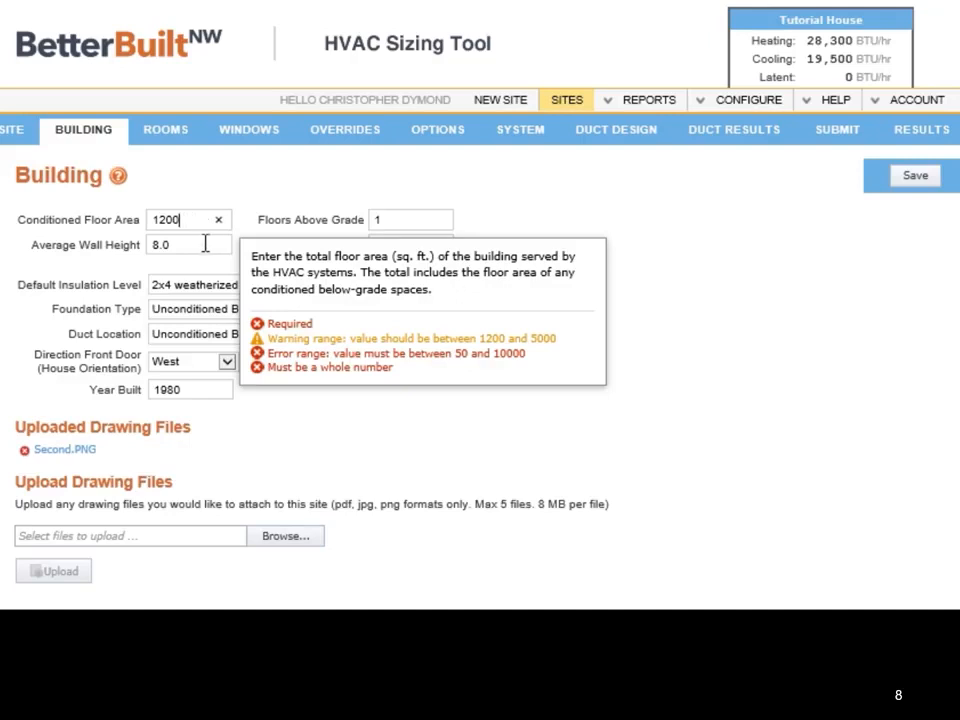
pyautogui.click(372, 222)
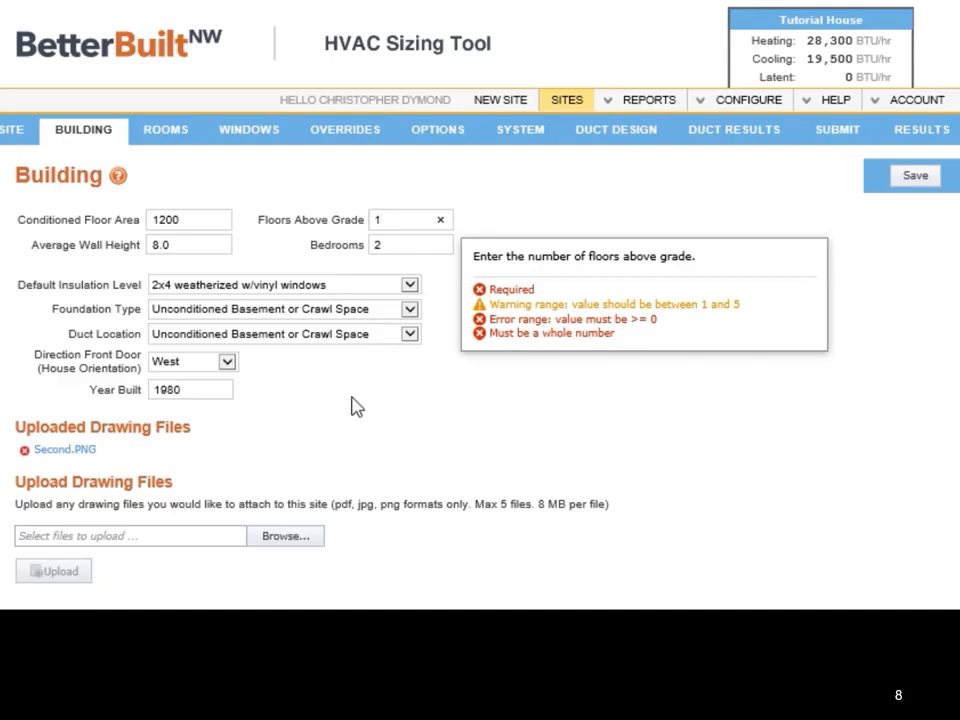
pyautogui.click(195, 245)
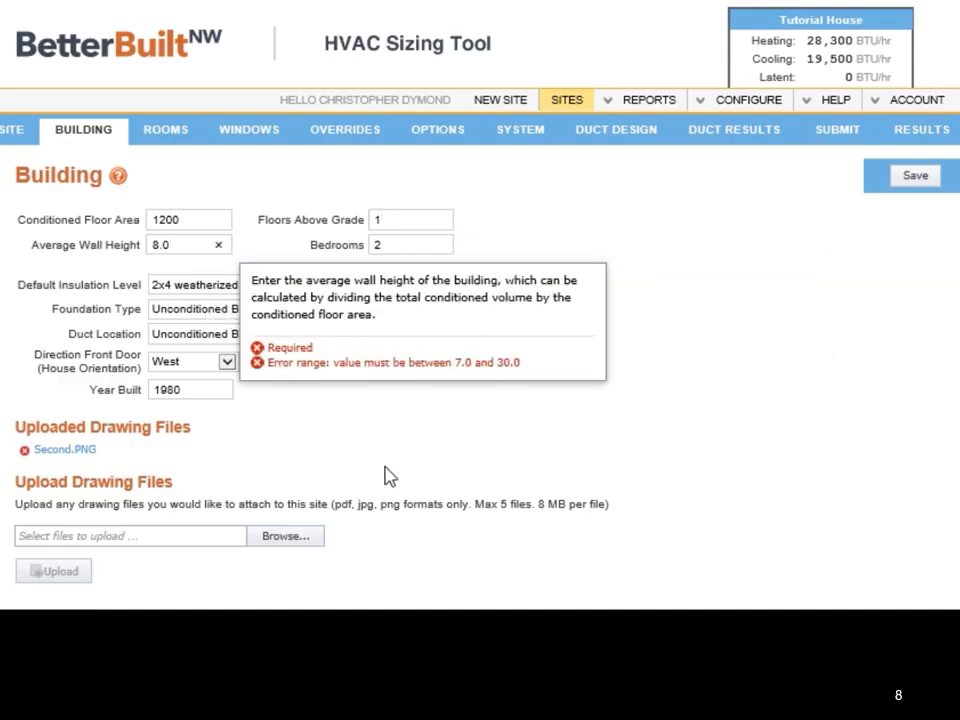
pyautogui.click(377, 249)
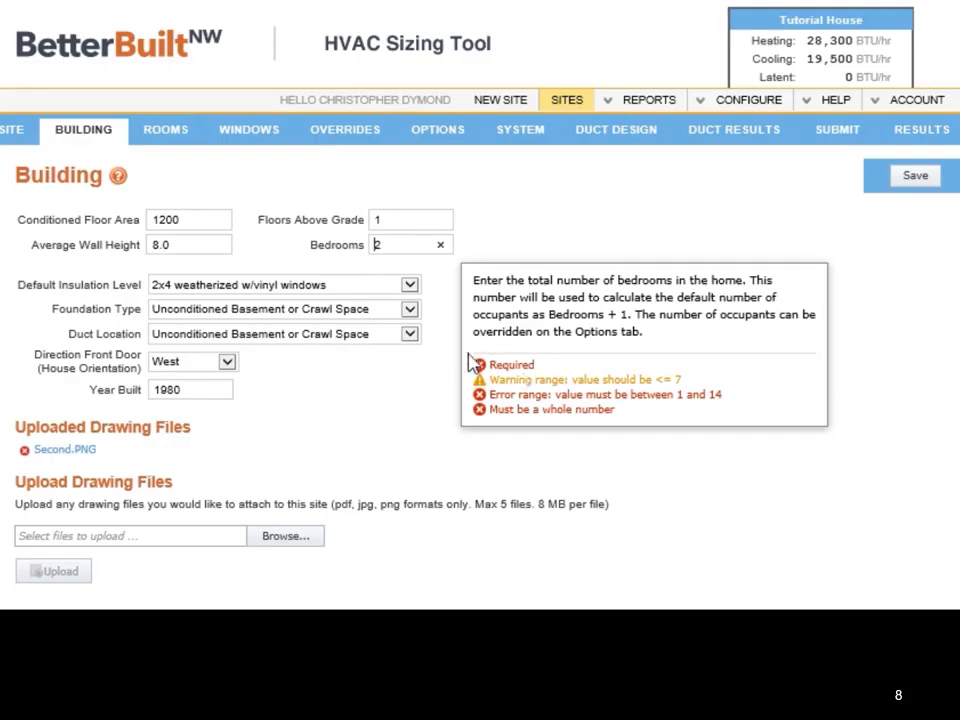
# Step: Try 2x6 super insulated as the default insulation level and switch back to 2x4 weatherized w/vinyl windows
pyautogui.click(410, 285)
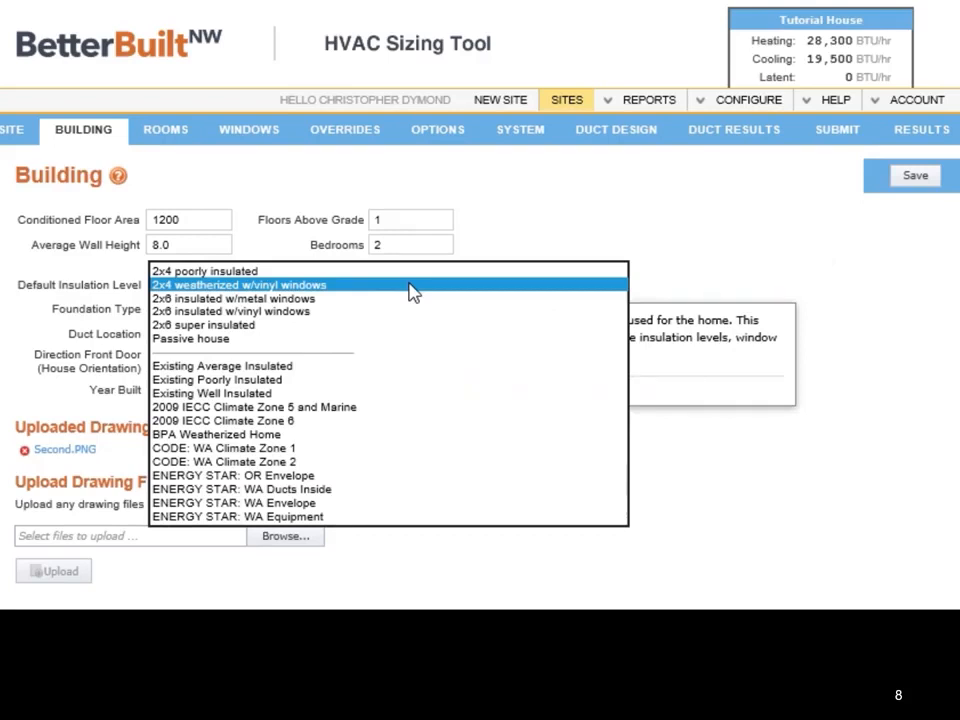
pyautogui.click(368, 326)
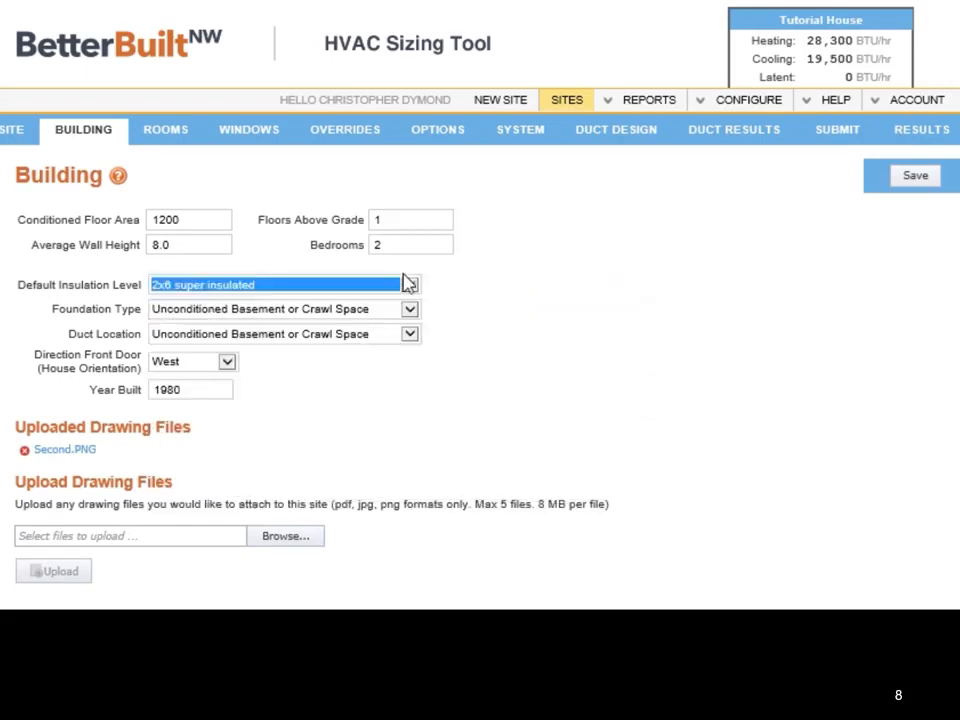
pyautogui.click(410, 286)
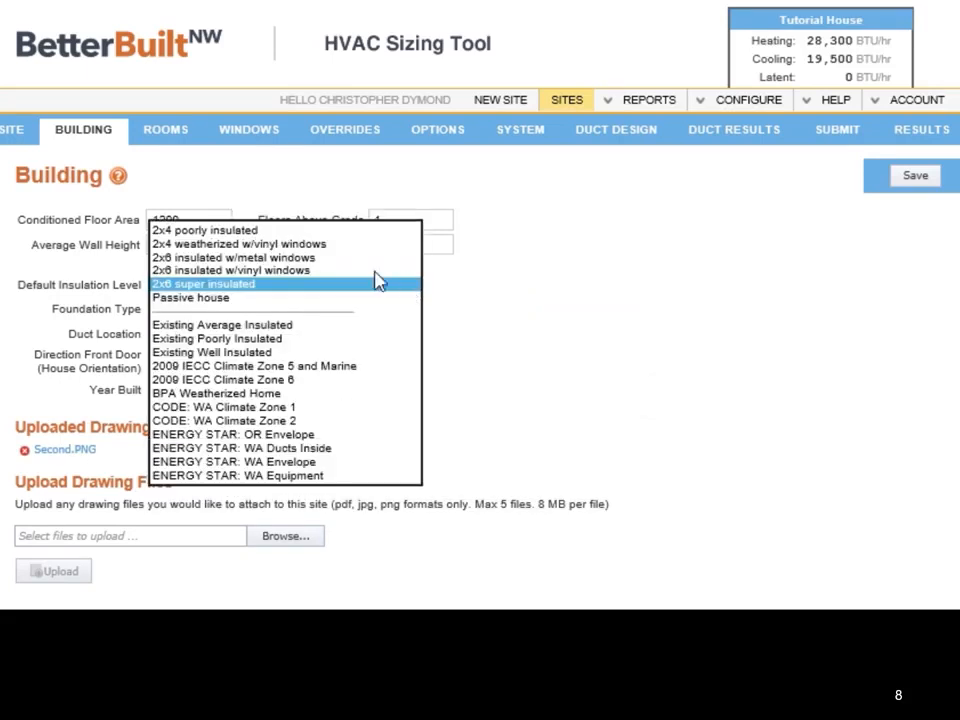
pyautogui.click(340, 244)
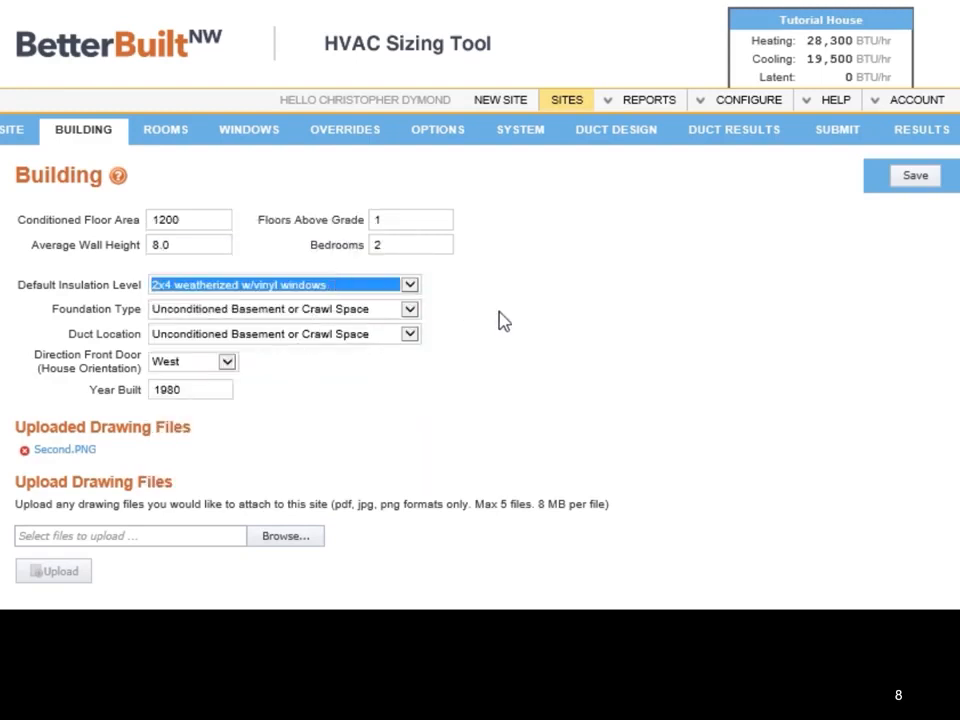
# Step: Review the building's available choices for foundation type, duct location and front door direction
pyautogui.click(410, 311)
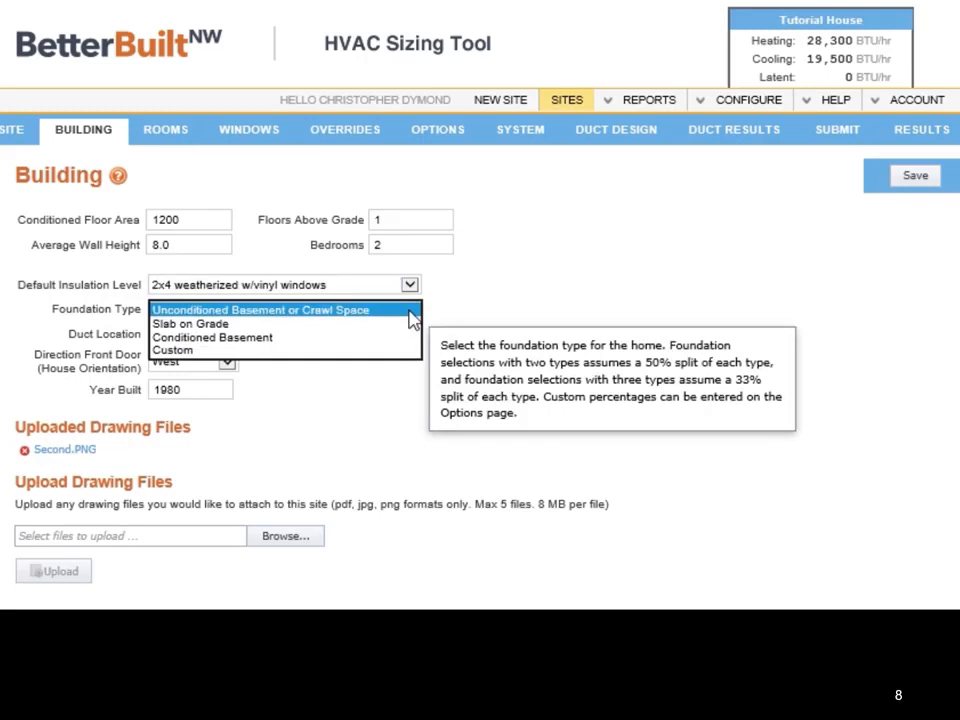
pyautogui.click(412, 316)
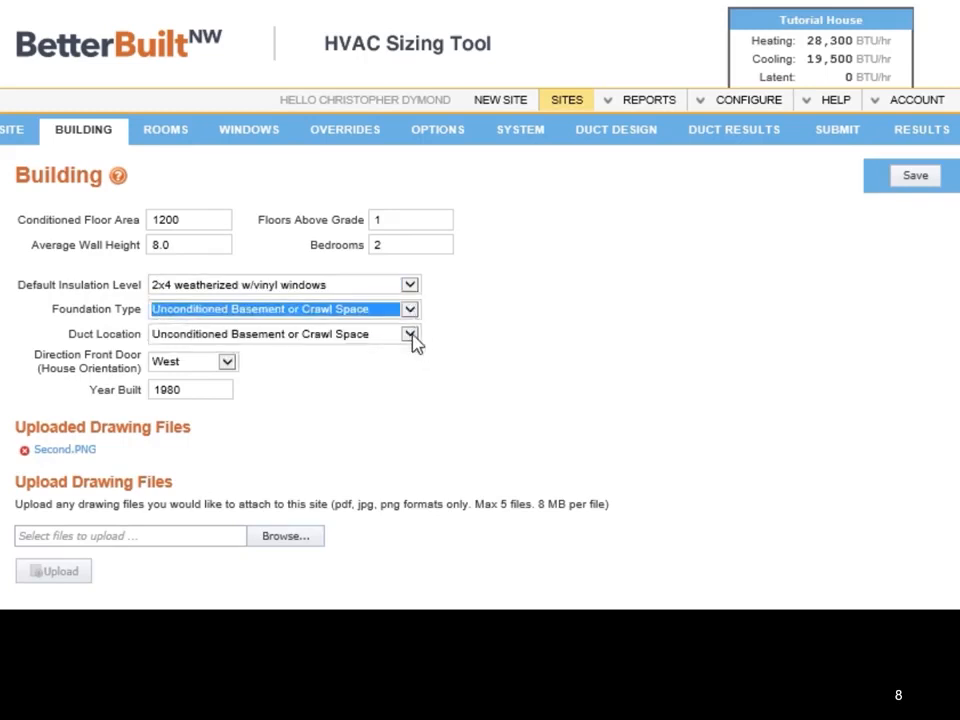
pyautogui.click(414, 340)
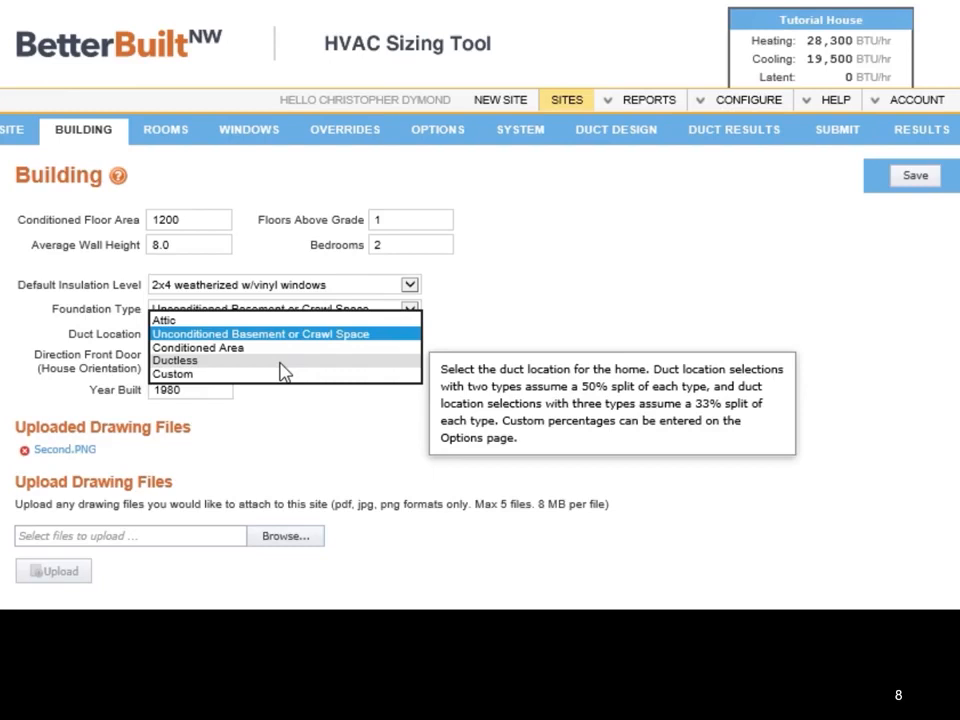
pyautogui.click(523, 303)
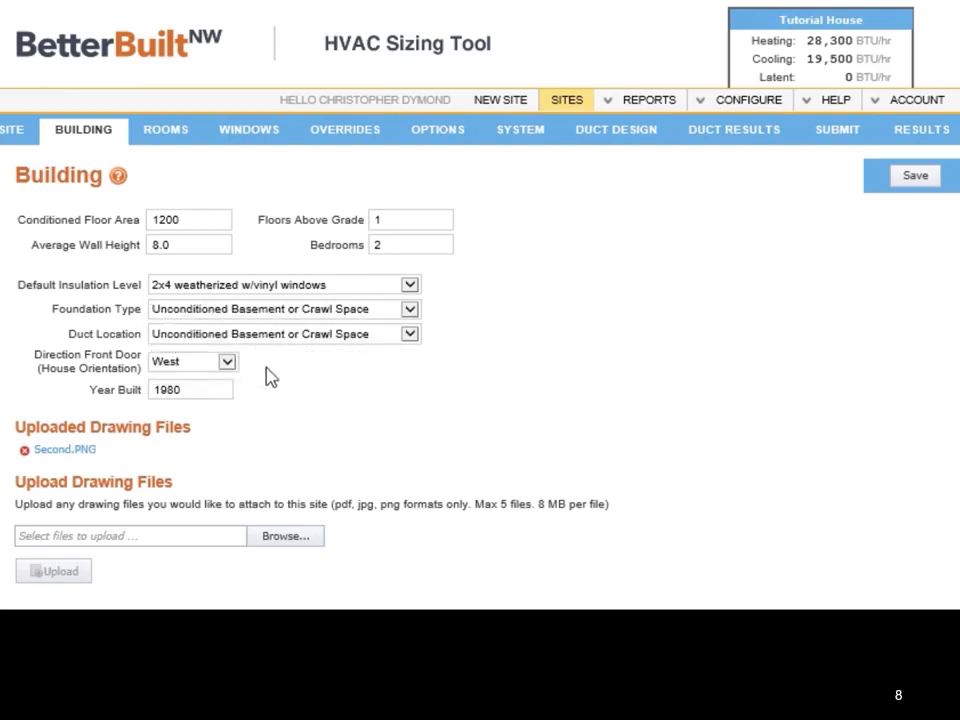
pyautogui.click(232, 366)
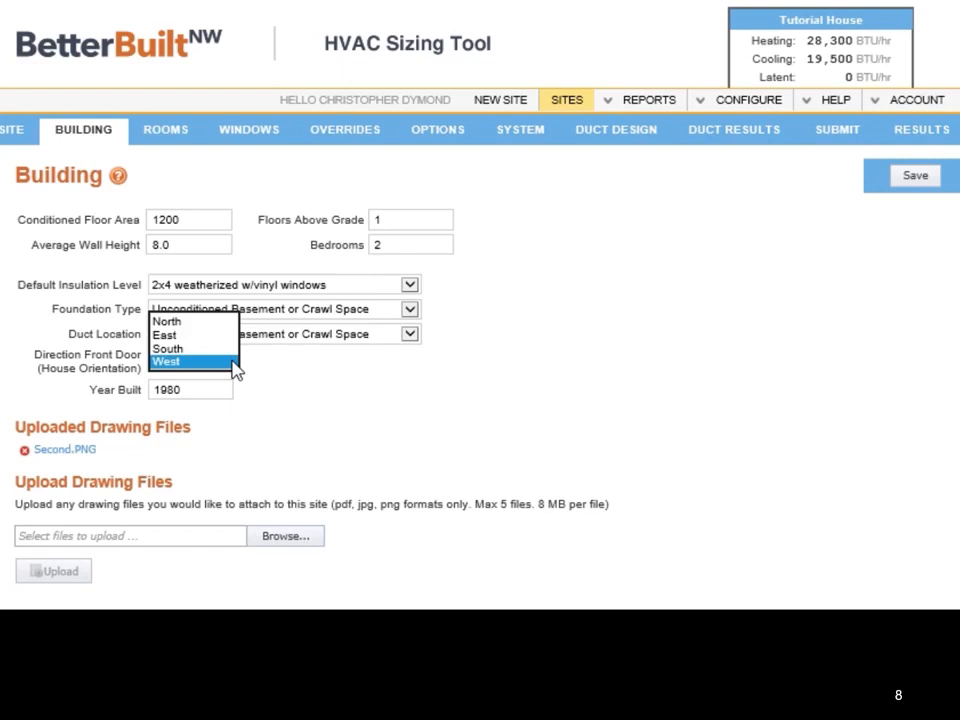
pyautogui.click(233, 365)
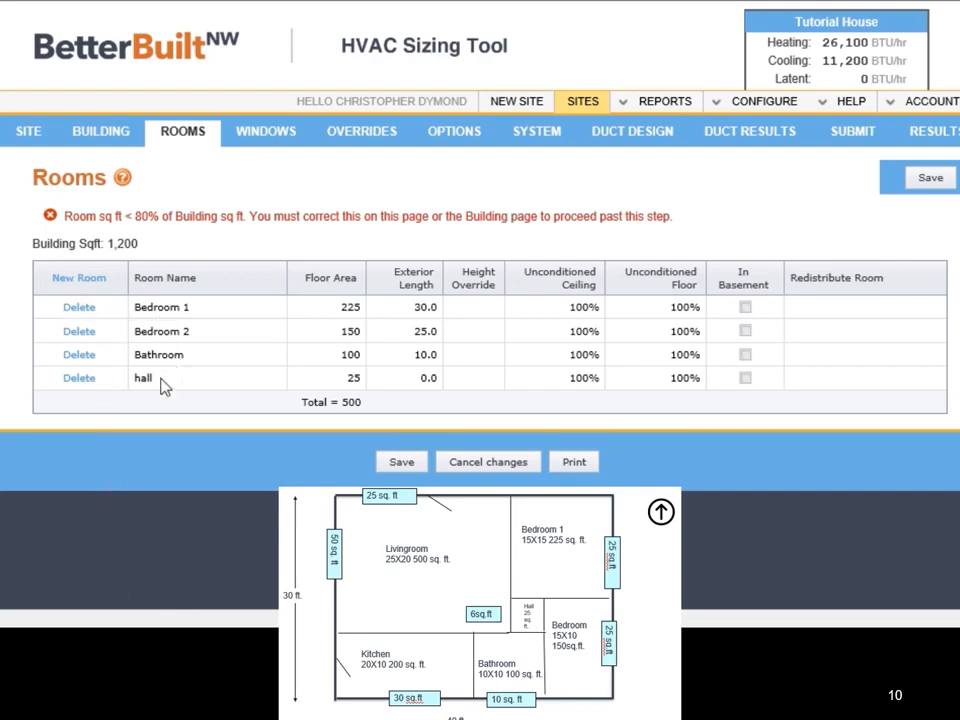
# Step: Add a new room named Living Room with a floor area of 500
pyautogui.click(88, 281)
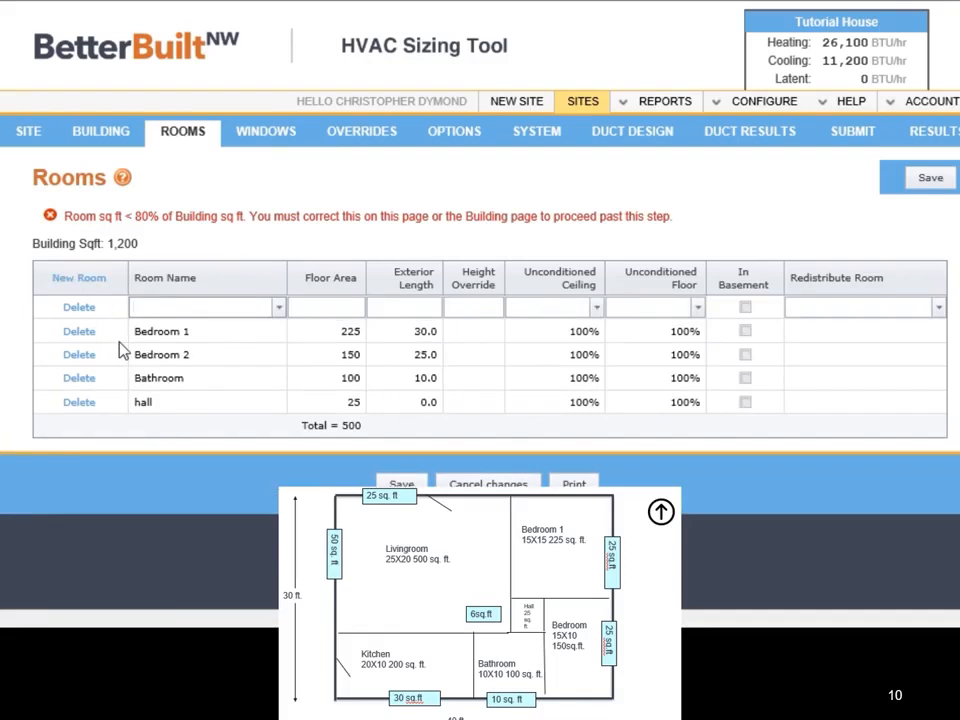
pyautogui.write('Living')
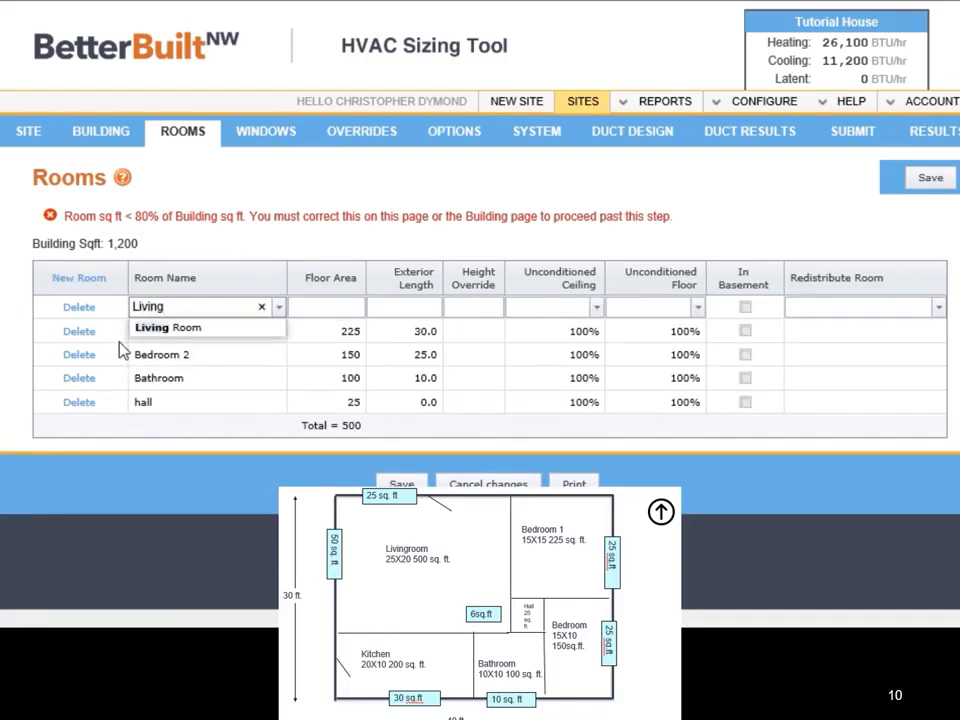
pyautogui.write(' Room')
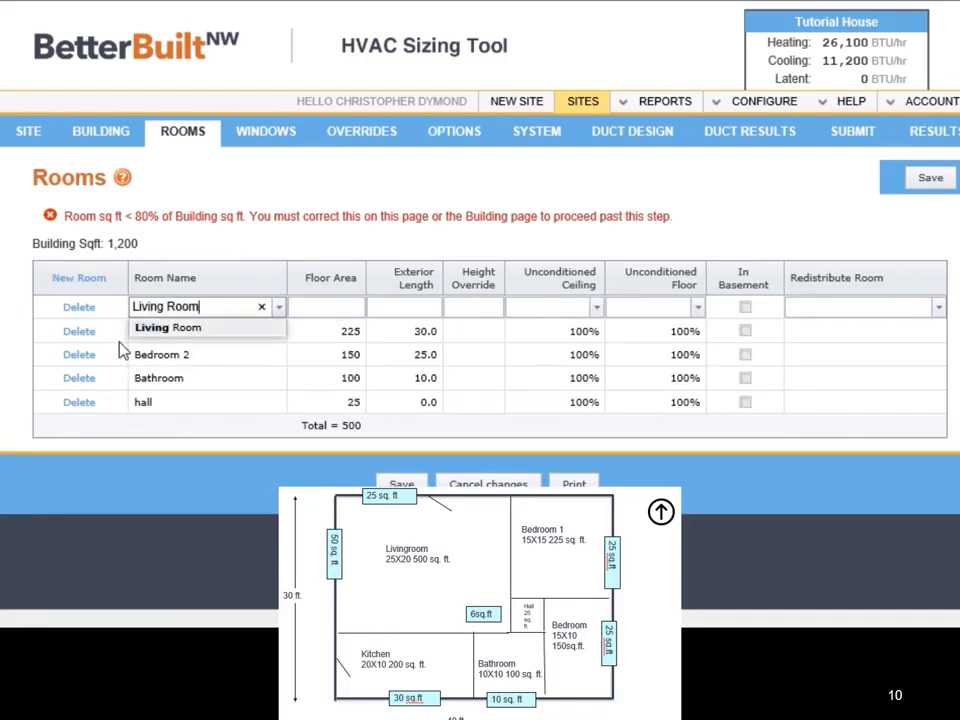
pyautogui.press('Tab')
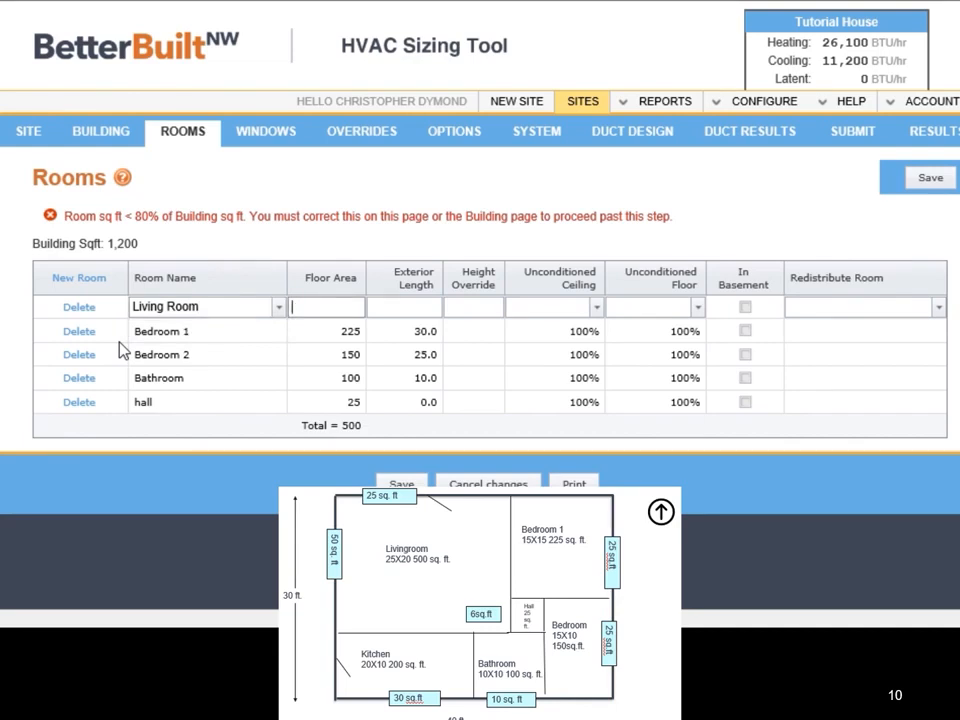
pyautogui.write('500')
pyautogui.press('Tab')
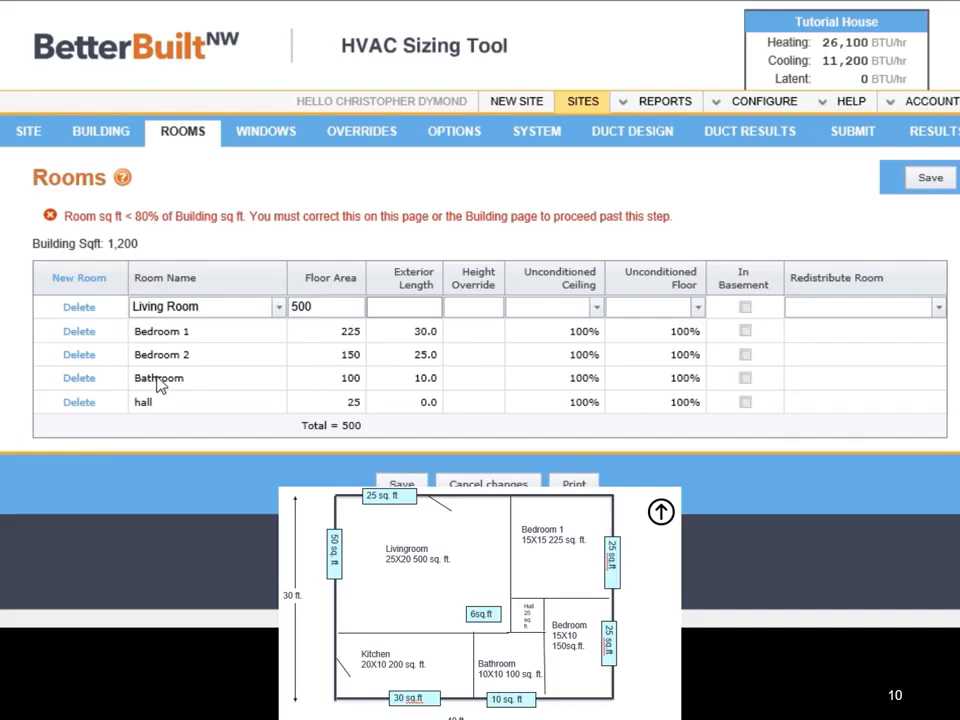
# Step: Enter the Living Room's exterior length as the sum =25+20
pyautogui.write('=25+20')
pyautogui.press('Tab')
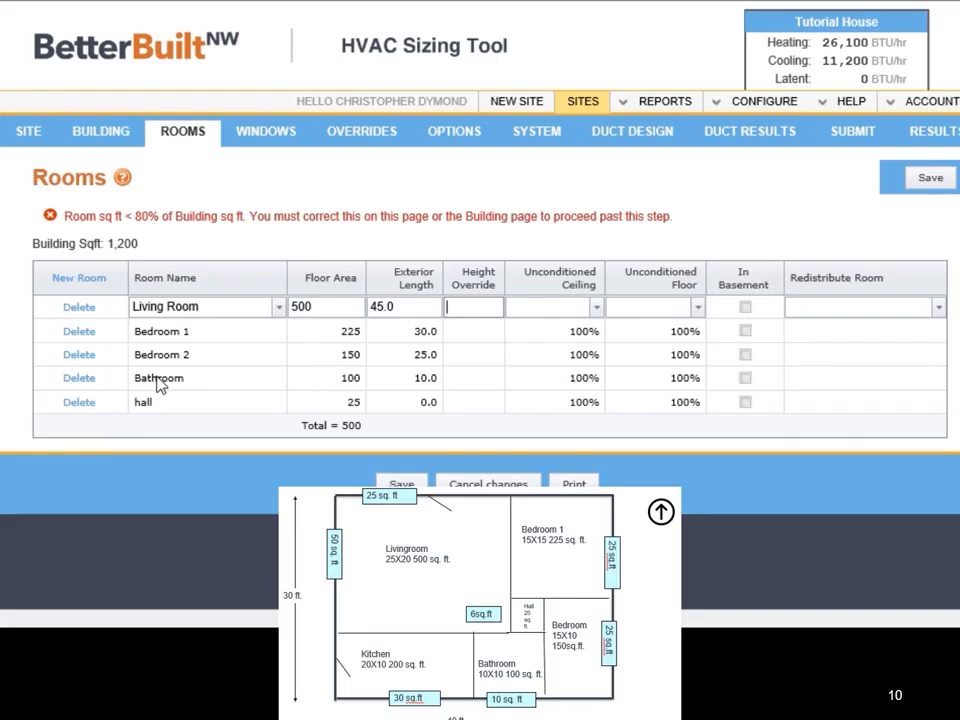
# Step: Set the Living Room's unconditioned ceiling and unconditioned floor to 100%, leaving the height override blank
pyautogui.press('Tab')
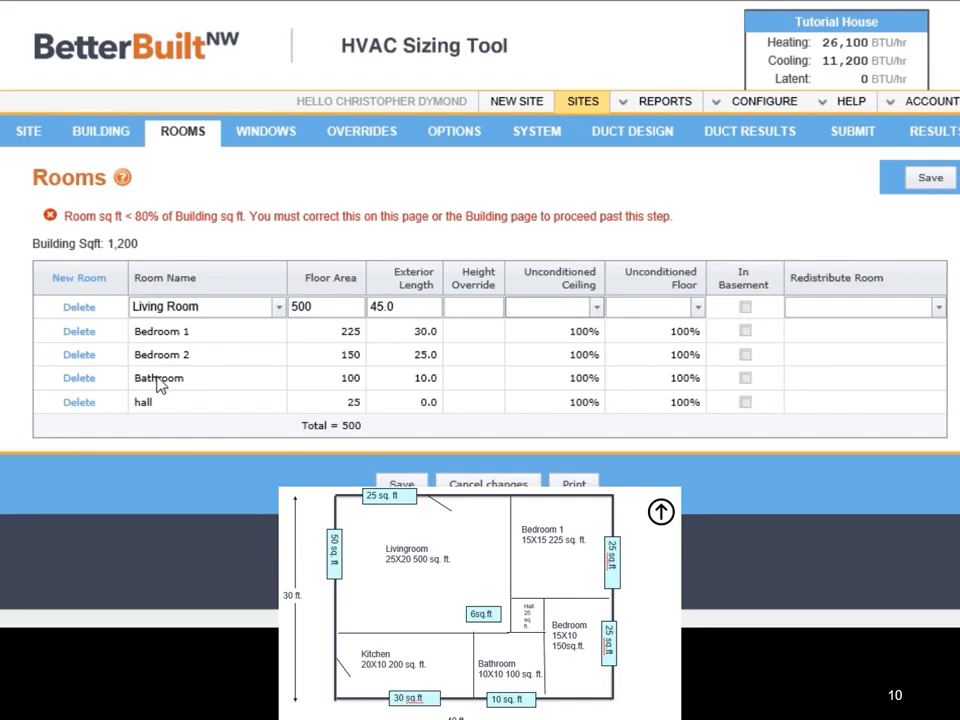
pyautogui.write('100')
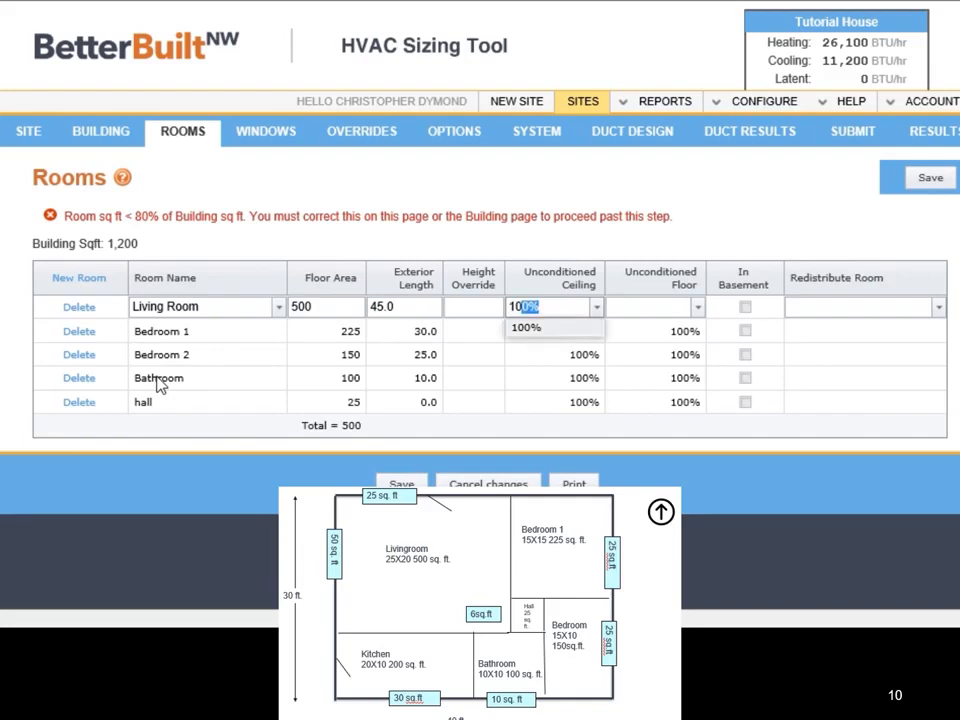
pyautogui.write('0')
pyautogui.press('Tab')
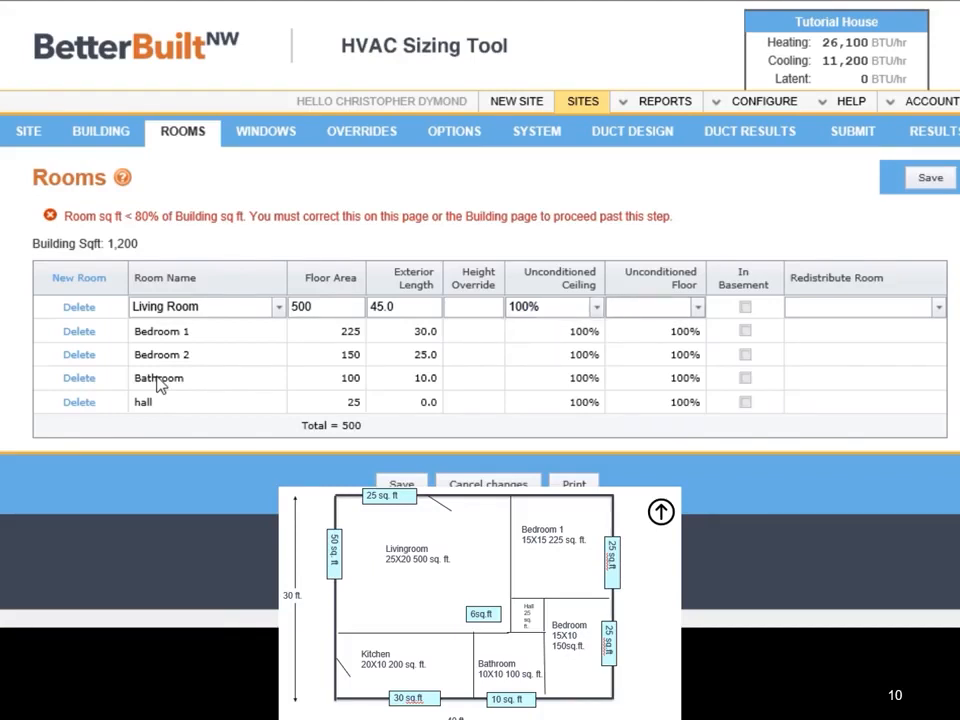
pyautogui.write('100')
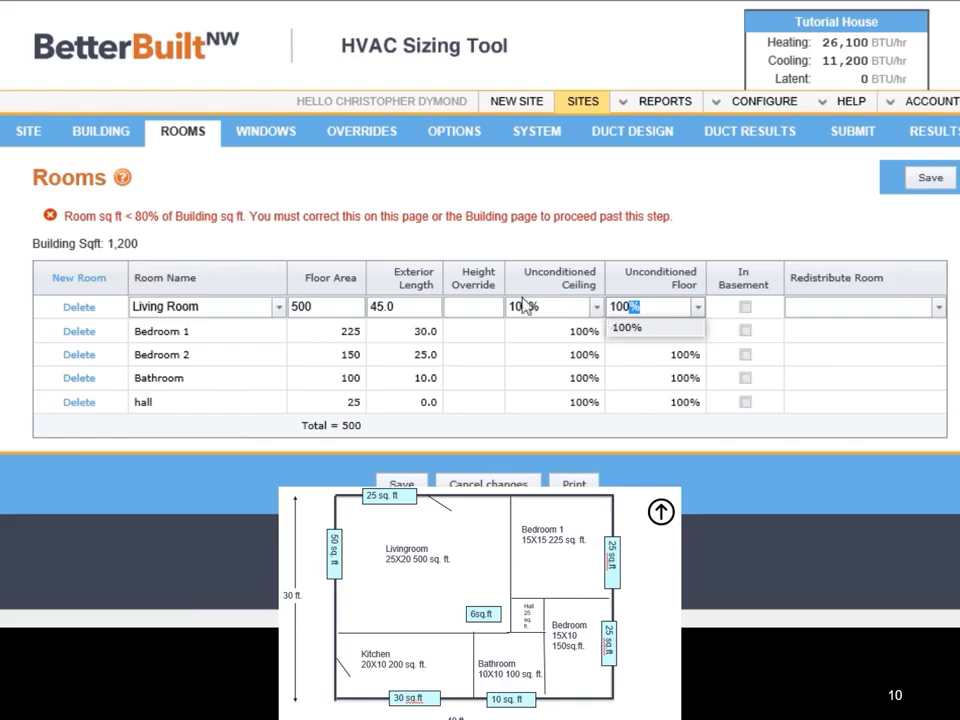
pyautogui.click(470, 305)
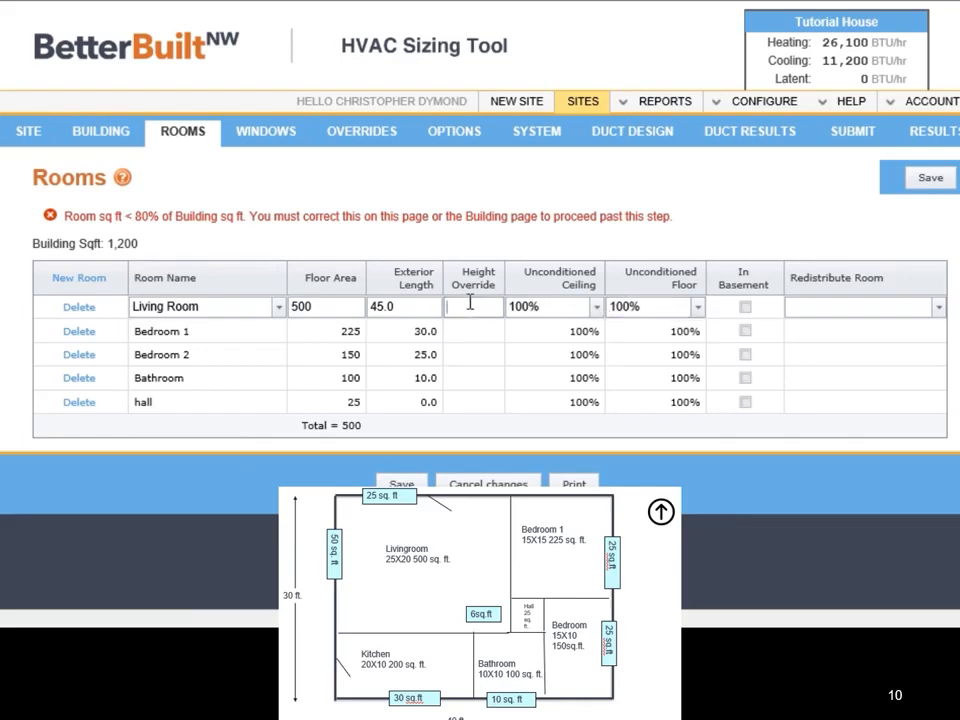
# Step: Set the Living Room's height override to 12 and add a new room named Kitchen with a floor area of 200
pyautogui.write('12')
pyautogui.press('Tab')
pyautogui.click(78, 280)
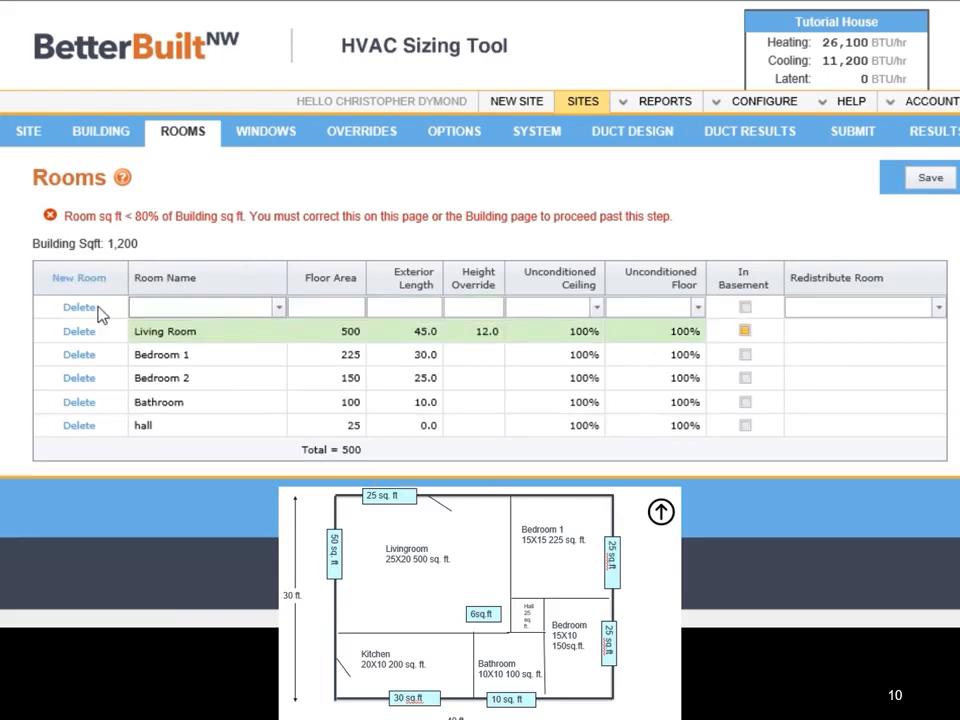
pyautogui.write('Kitchen')
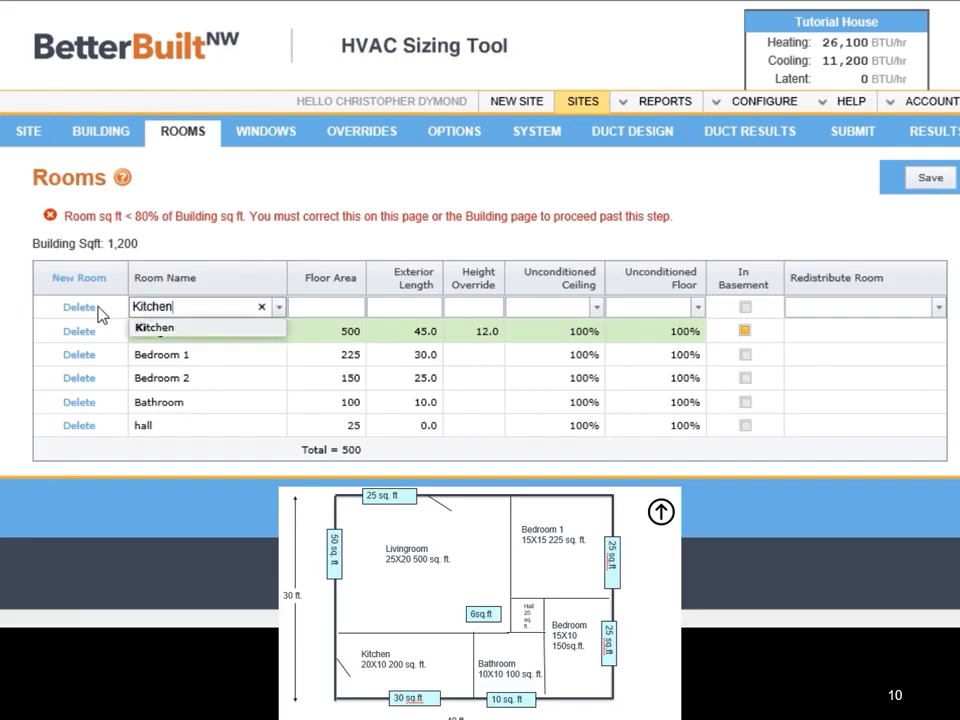
pyautogui.press('Tab')
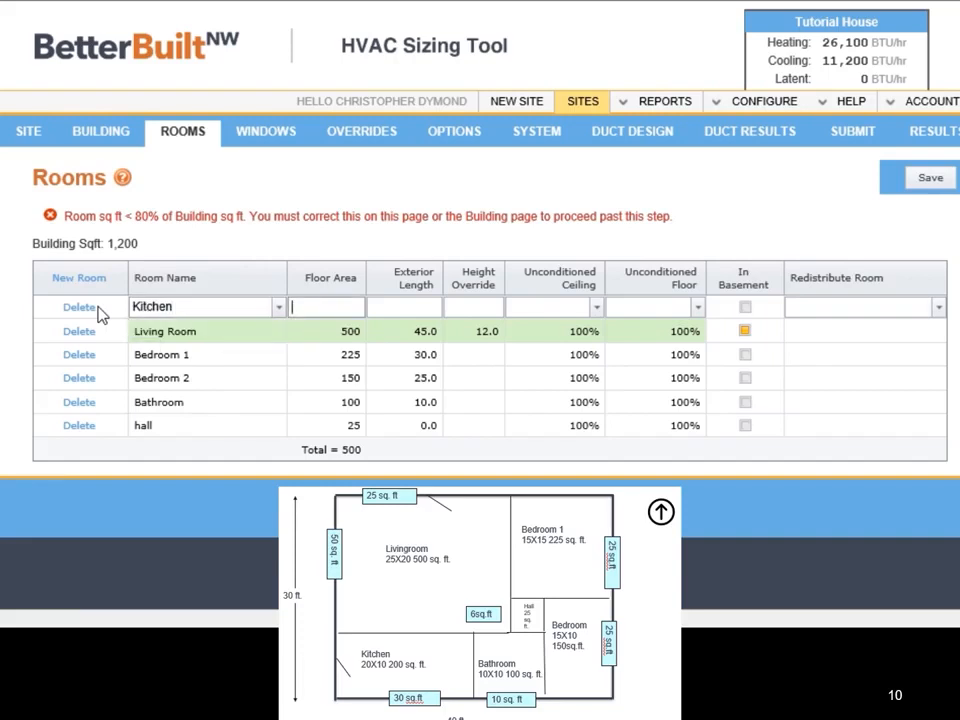
pyautogui.write('200')
pyautogui.press('Tab')
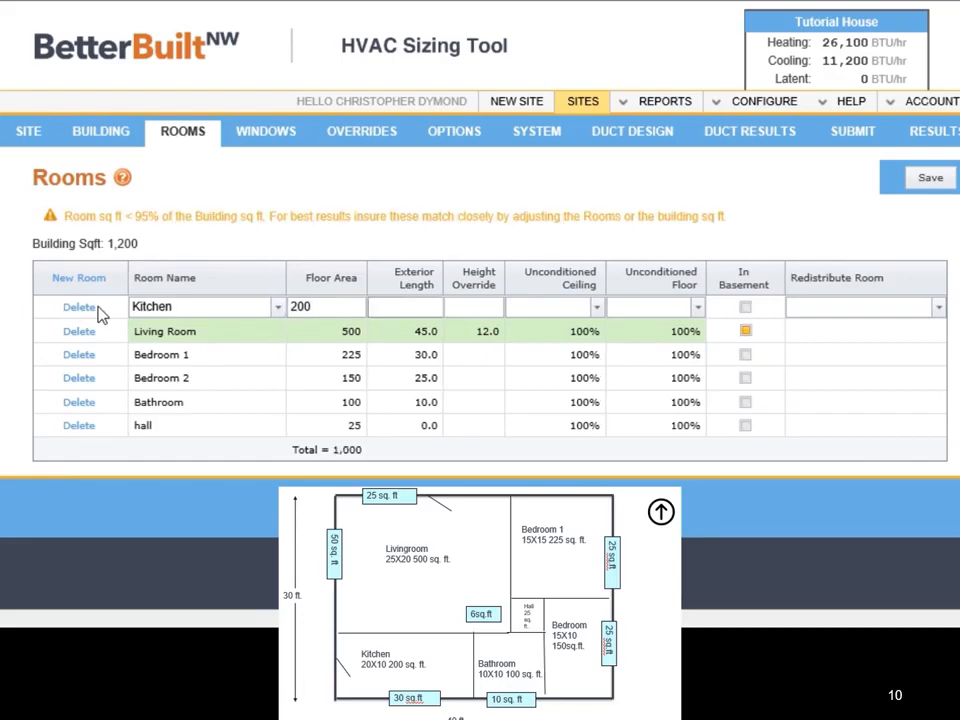
# Step: Give the Kitchen an exterior length of 30.0 with 100% unconditioned ceiling and floor, and save the rooms
pyautogui.write('30.0')
pyautogui.press('Tab')
pyautogui.write('100')
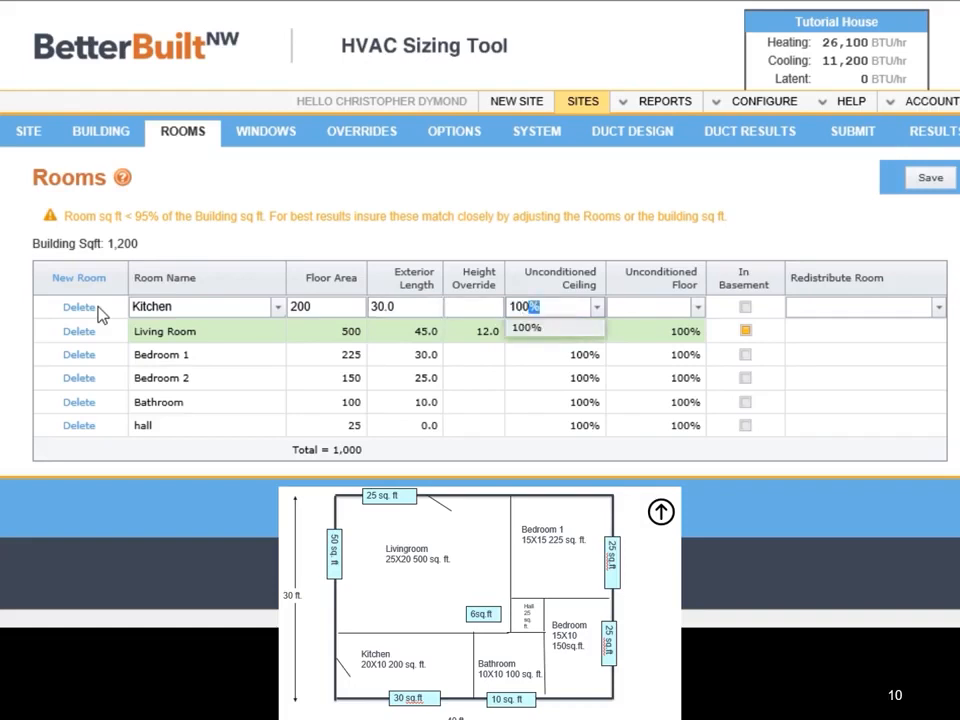
pyautogui.press('Tab')
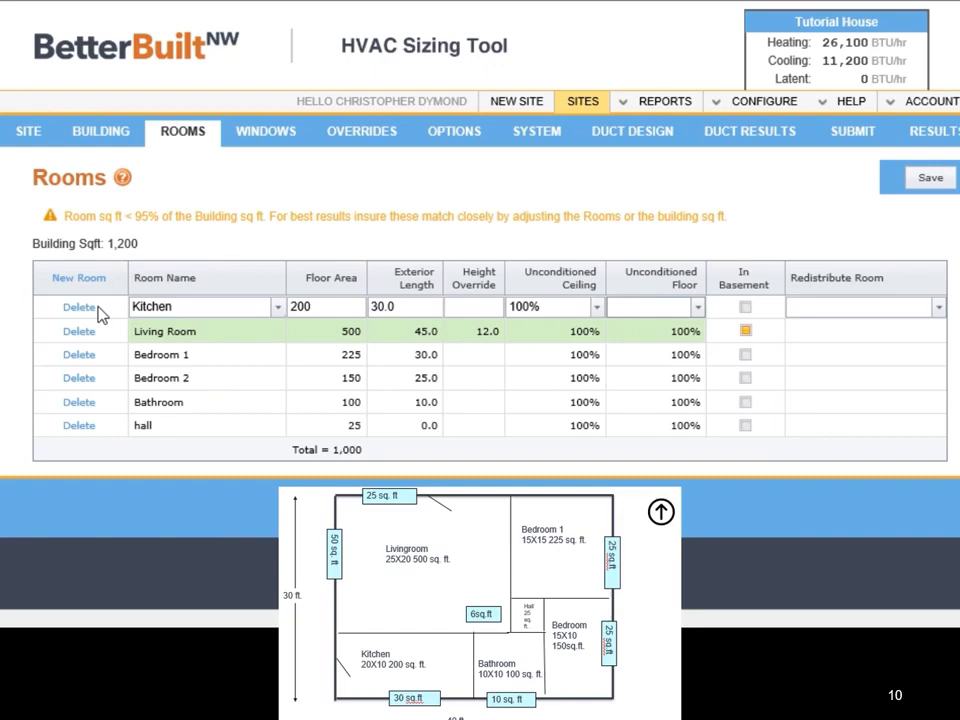
pyautogui.write('100')
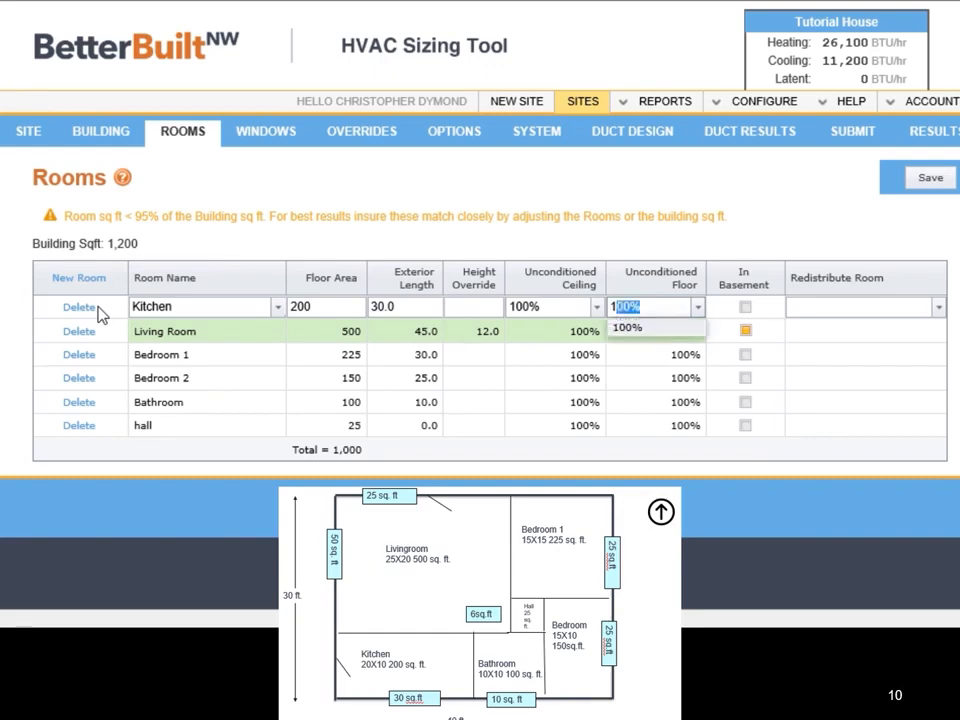
pyautogui.press('Tab')
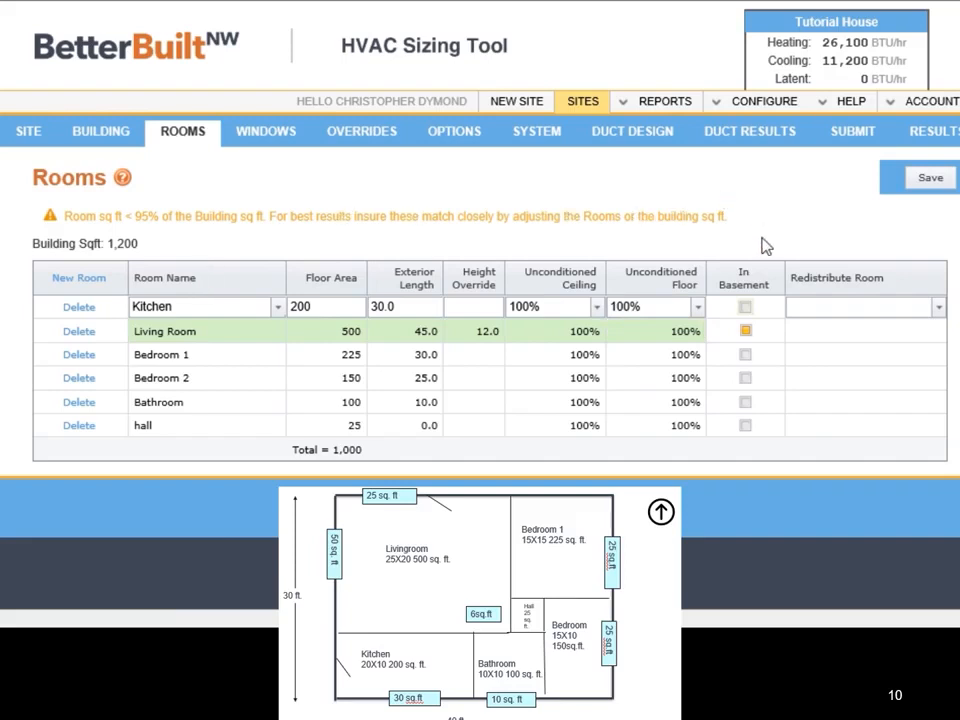
pyautogui.click(930, 182)
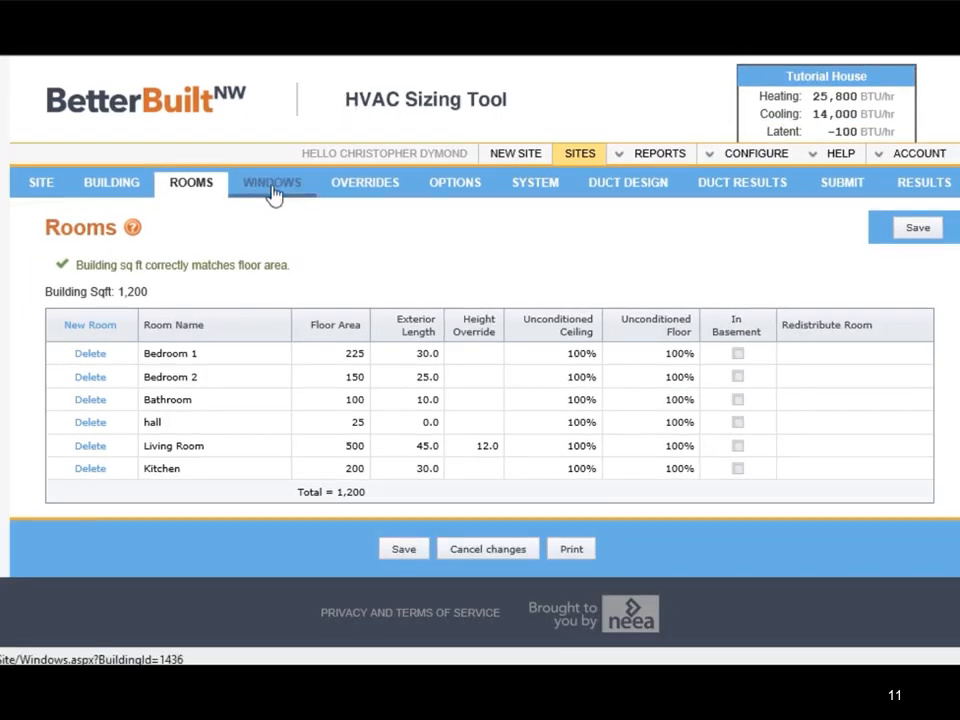
# Step: In the window data, enter the Living Room's glazing areas as 25 north, 50 west and 6 skylight
pyautogui.click(272, 185)
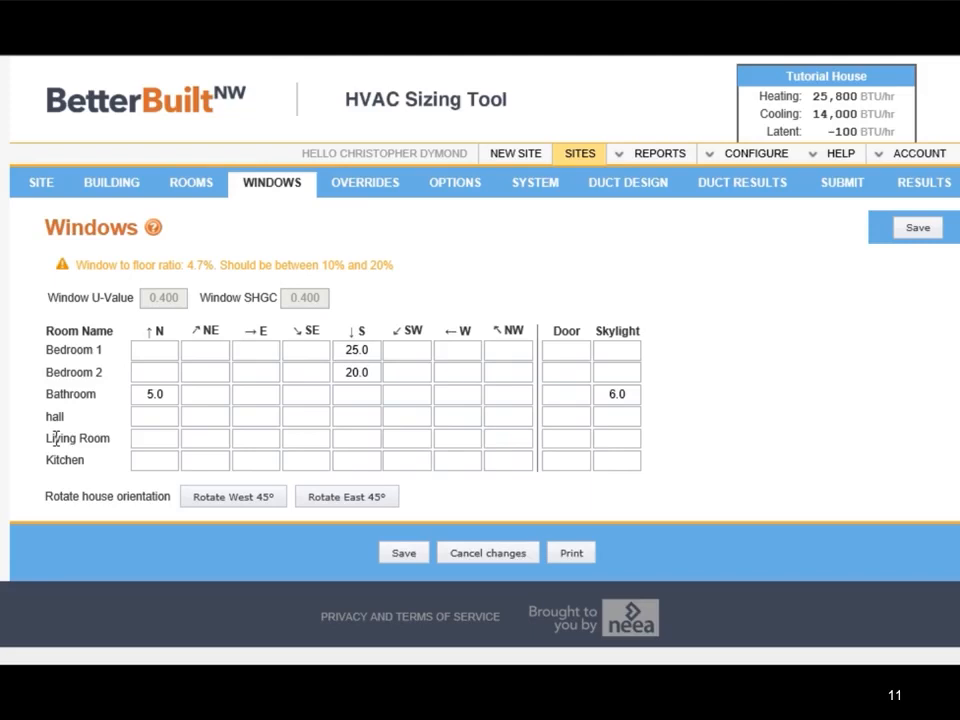
pyautogui.click(157, 438)
pyautogui.write('25')
pyautogui.click(219, 443)
pyautogui.press('Tab')
pyautogui.click(450, 436)
pyautogui.write('60')
pyautogui.press('Tab')
pyautogui.press('Tab')
pyautogui.press('Tab')
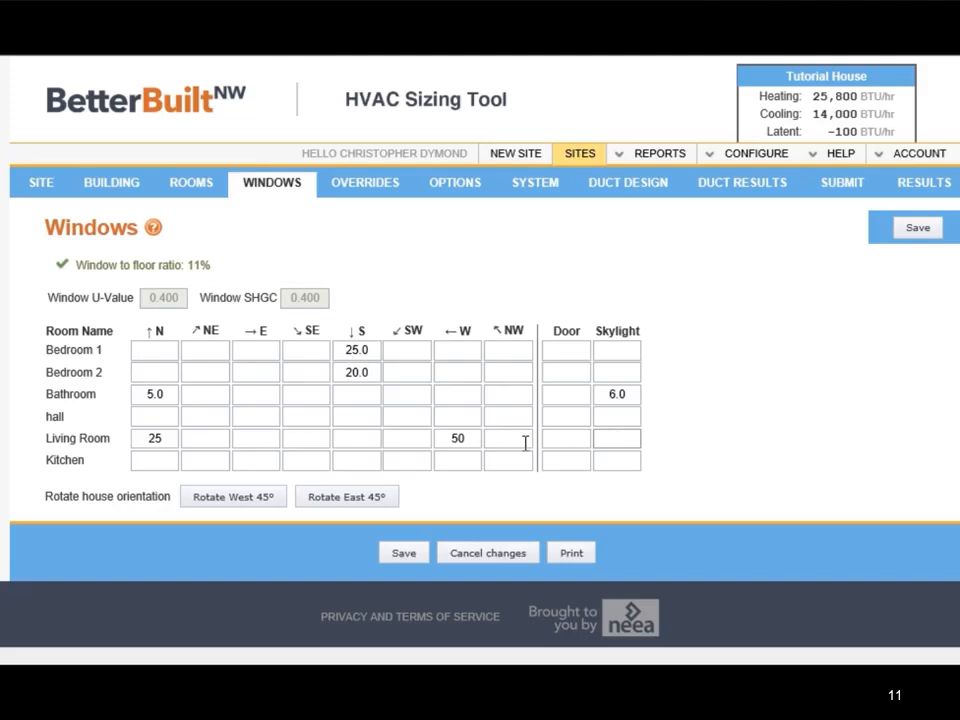
pyautogui.write('6')
pyautogui.press('Tab')
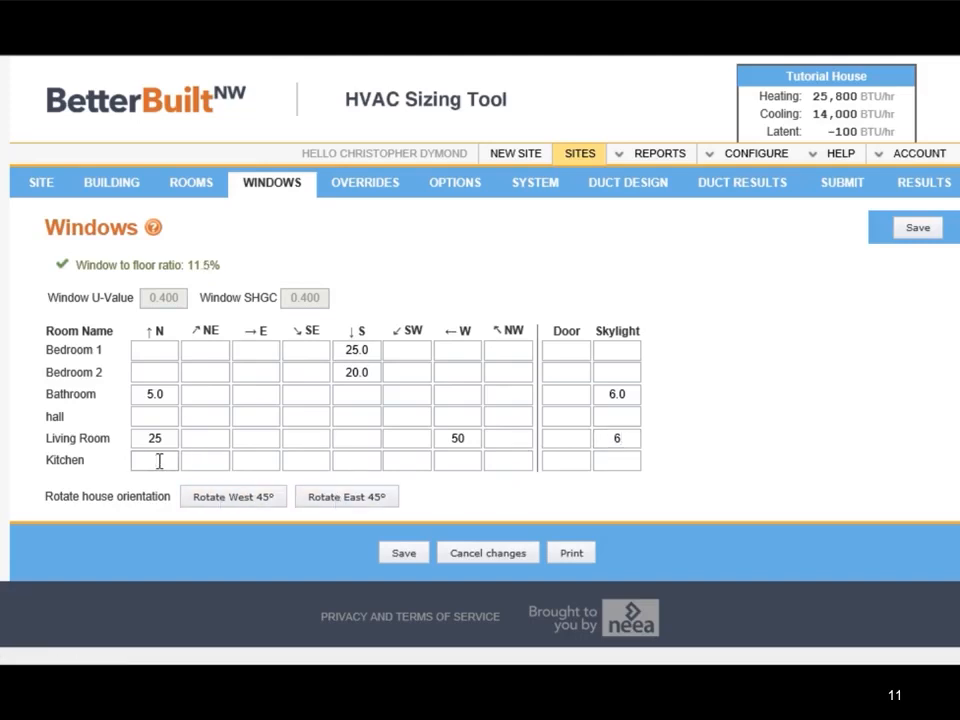
# Step: Enter a south-facing window area of 30 for the Kitchen
pyautogui.press('Tab')
pyautogui.press('Tab')
pyautogui.press('Tab')
pyautogui.press('Tab')
pyautogui.write('30')
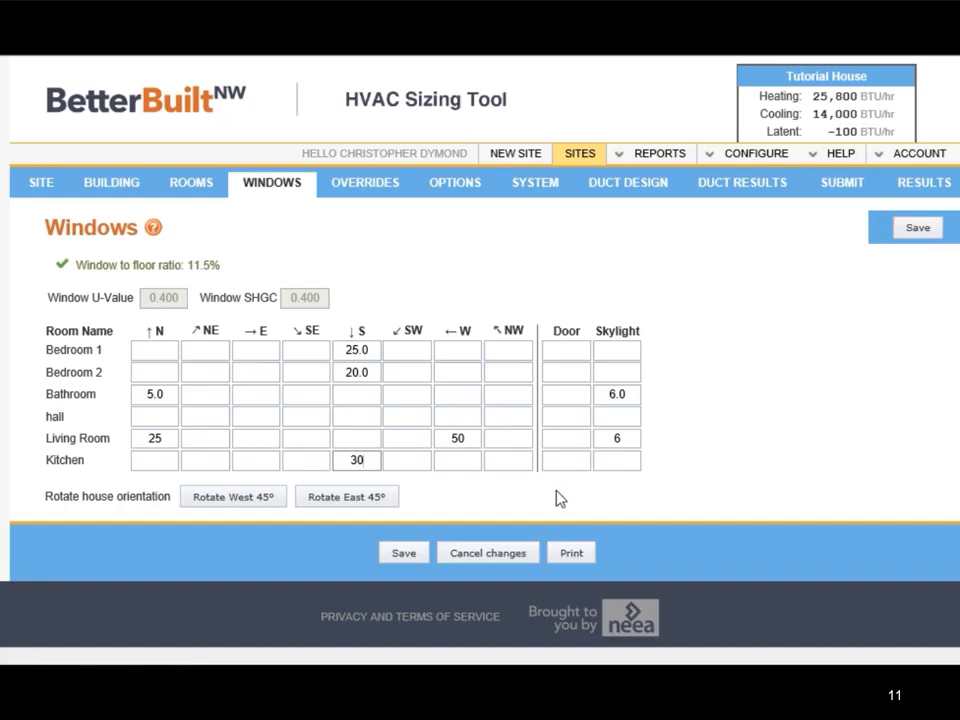
# Step: Enter a door area of 20 for both the Living Room and the Kitchen, and save the window data
pyautogui.click(567, 440)
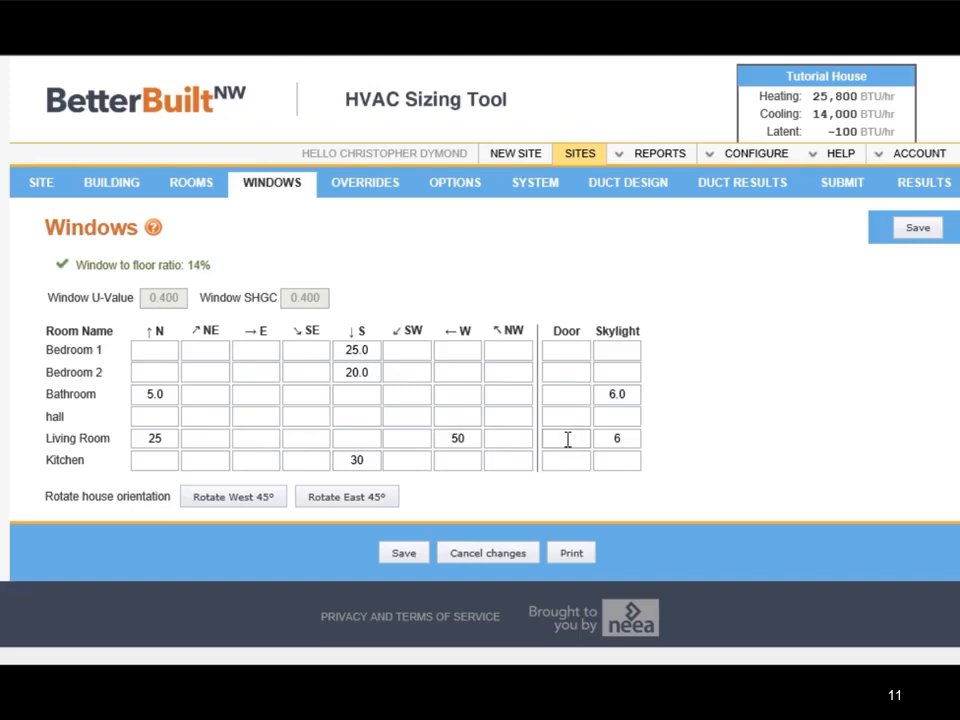
pyautogui.click(579, 439)
pyautogui.write('20')
pyautogui.click(559, 461)
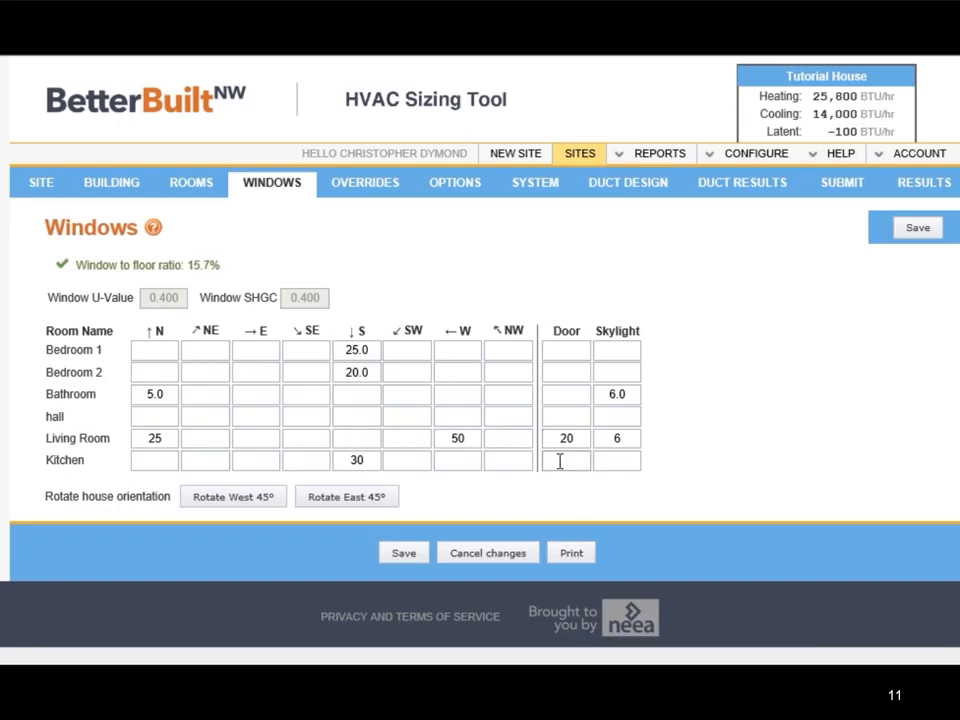
pyautogui.write('20')
pyautogui.click(920, 238)
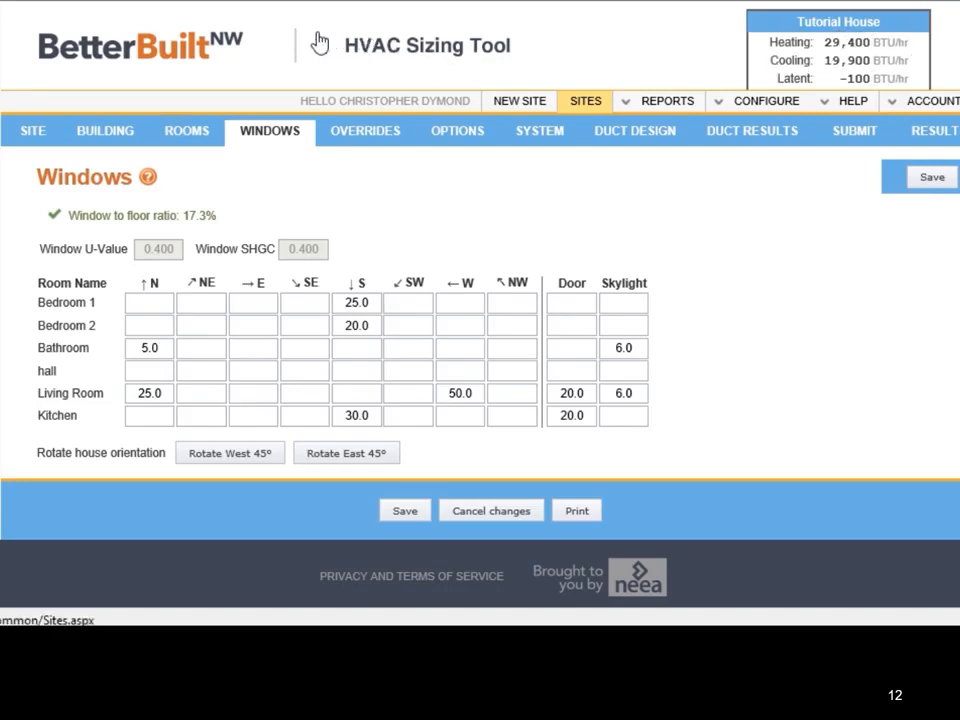
# Step: Override the building's duct leakage with Semi Tight and save the overrides
pyautogui.click(366, 134)
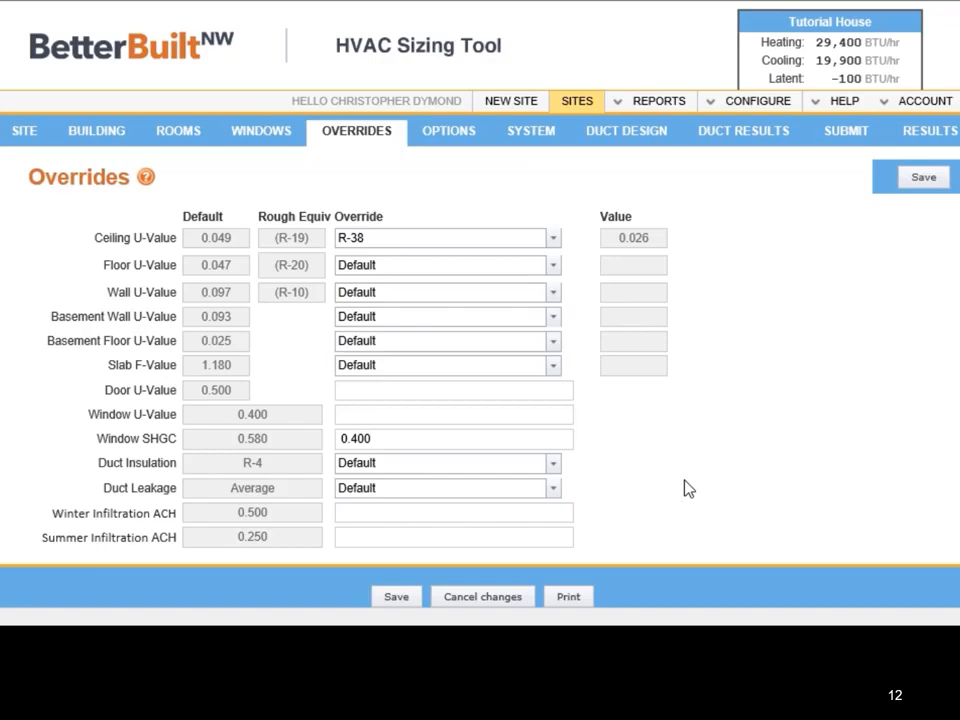
pyautogui.click(553, 492)
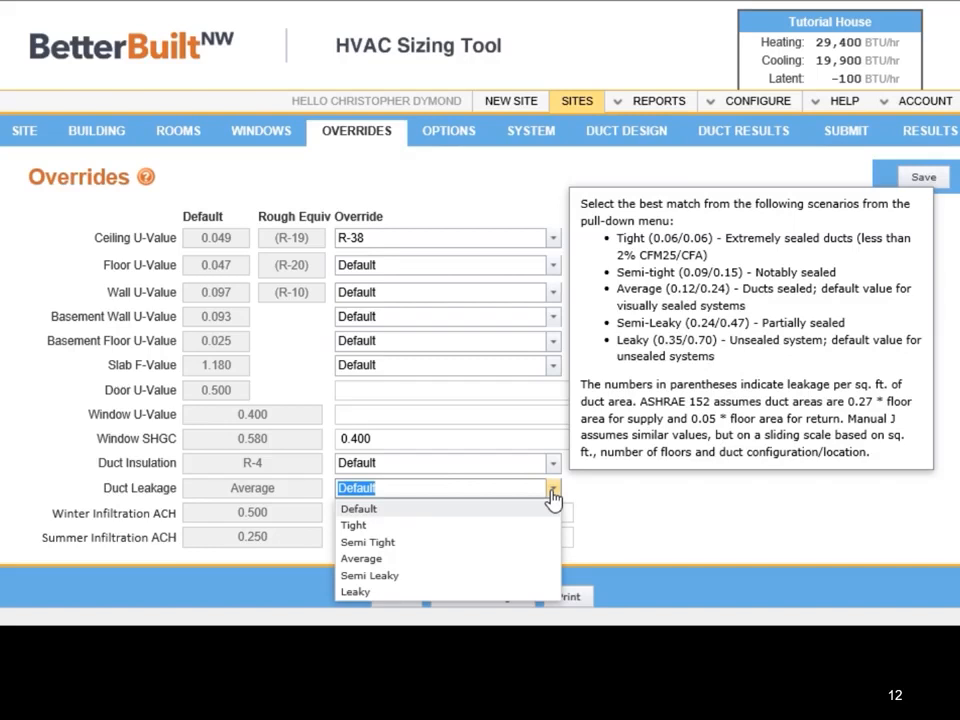
pyautogui.click(380, 545)
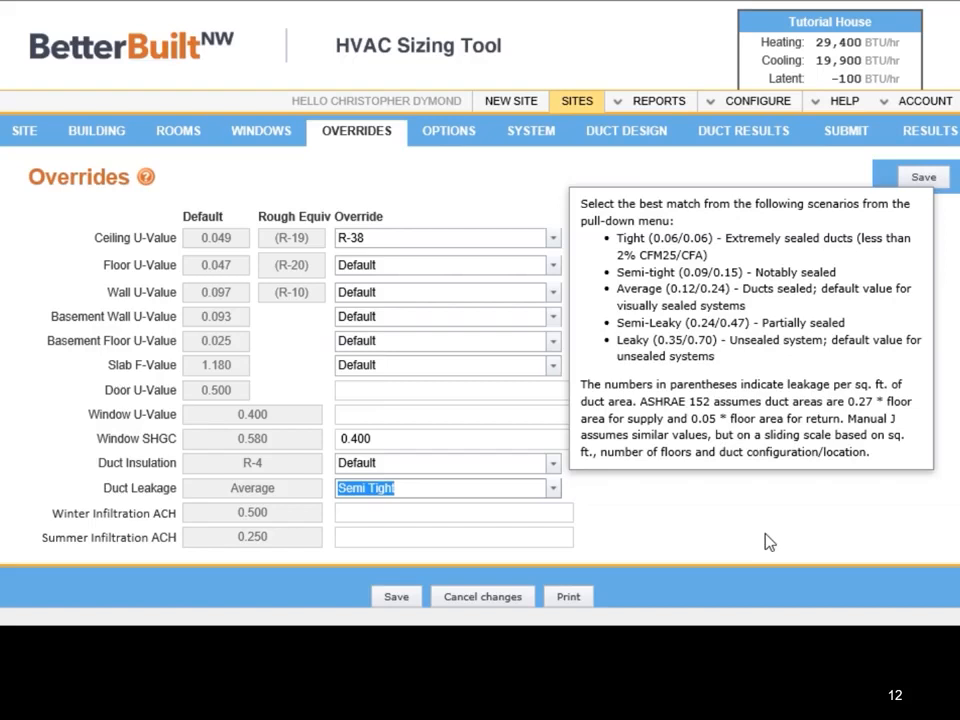
pyautogui.click(930, 183)
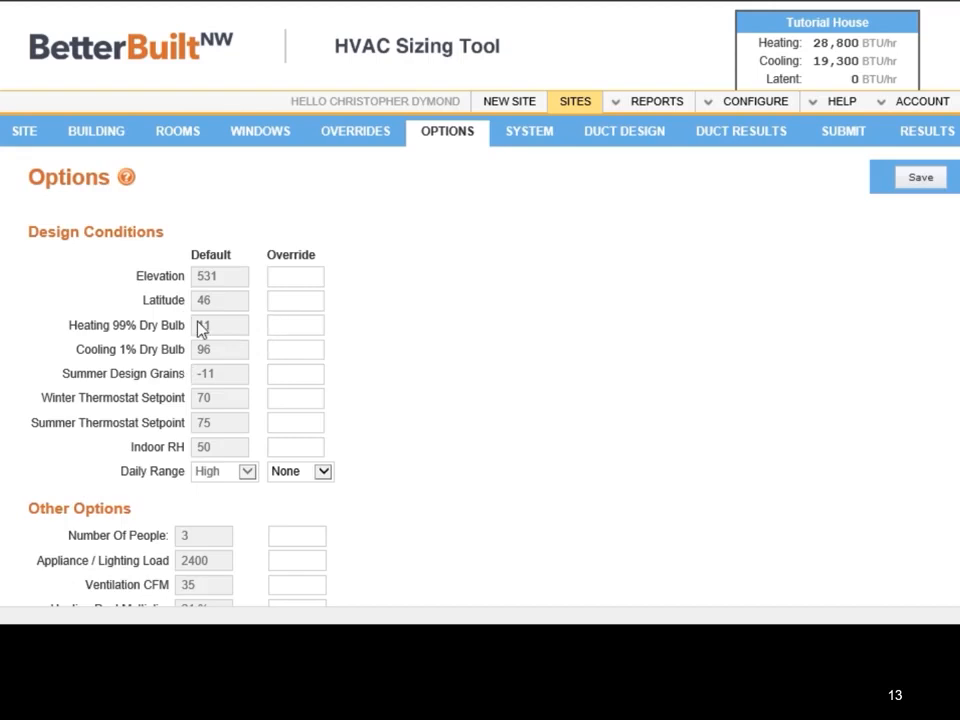
# Step: Try to override the Heating 99% Dry Bulb design condition with 0
pyautogui.click(293, 329)
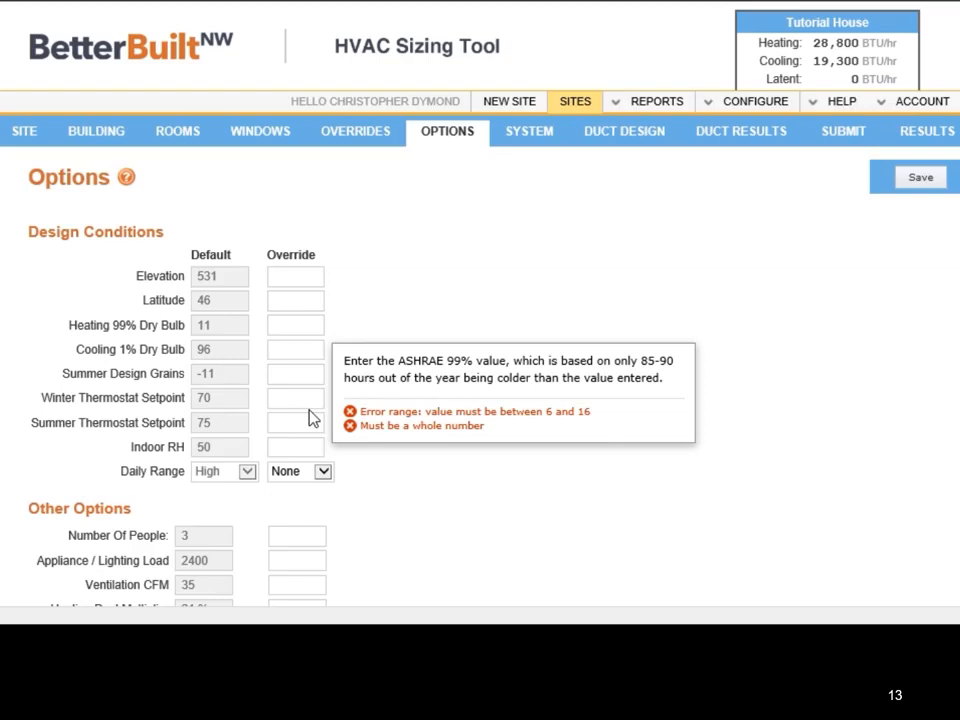
pyautogui.write('0')
pyautogui.press('Tab')
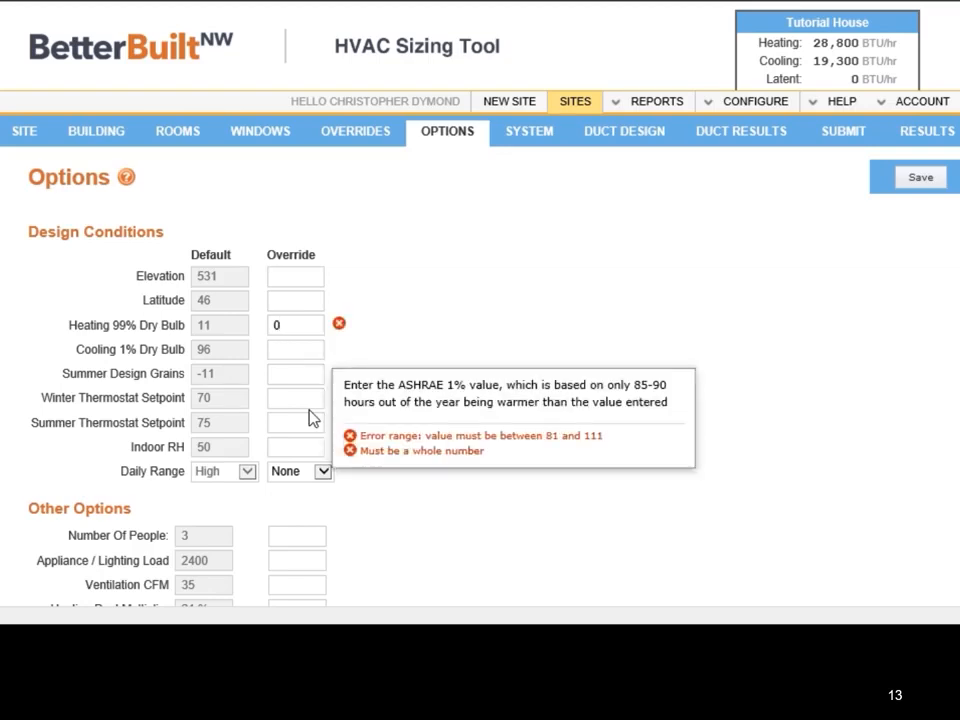
# Step: Set the Heating 99% Dry Bulb override to 7 in the design conditions
pyautogui.click(310, 328)
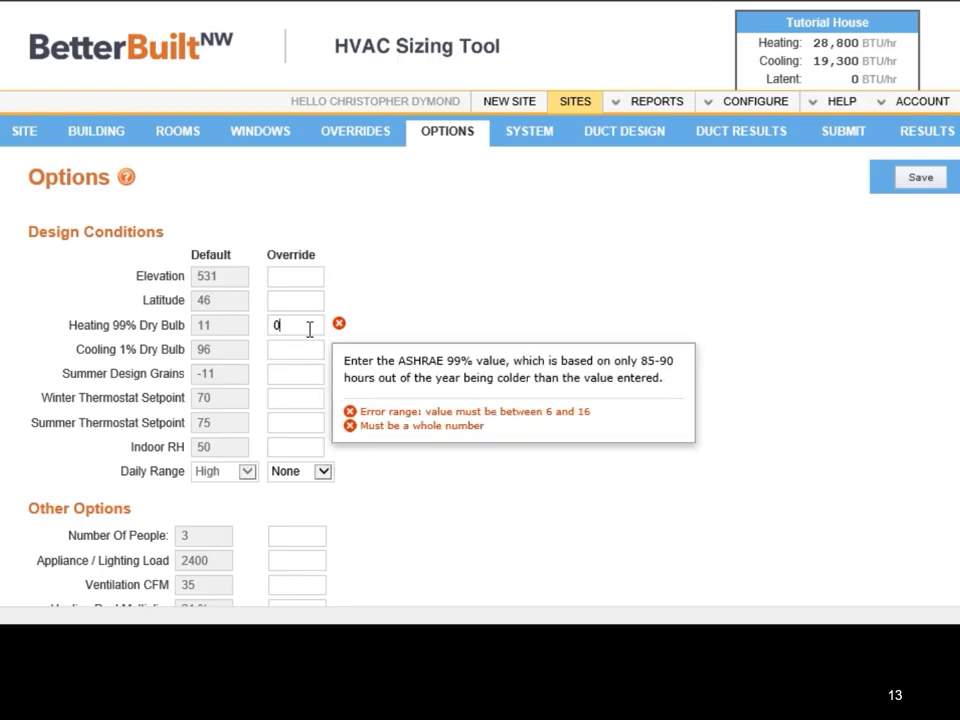
pyautogui.moveTo(310, 328); pyautogui.dragTo(256, 319)
pyautogui.write('7')
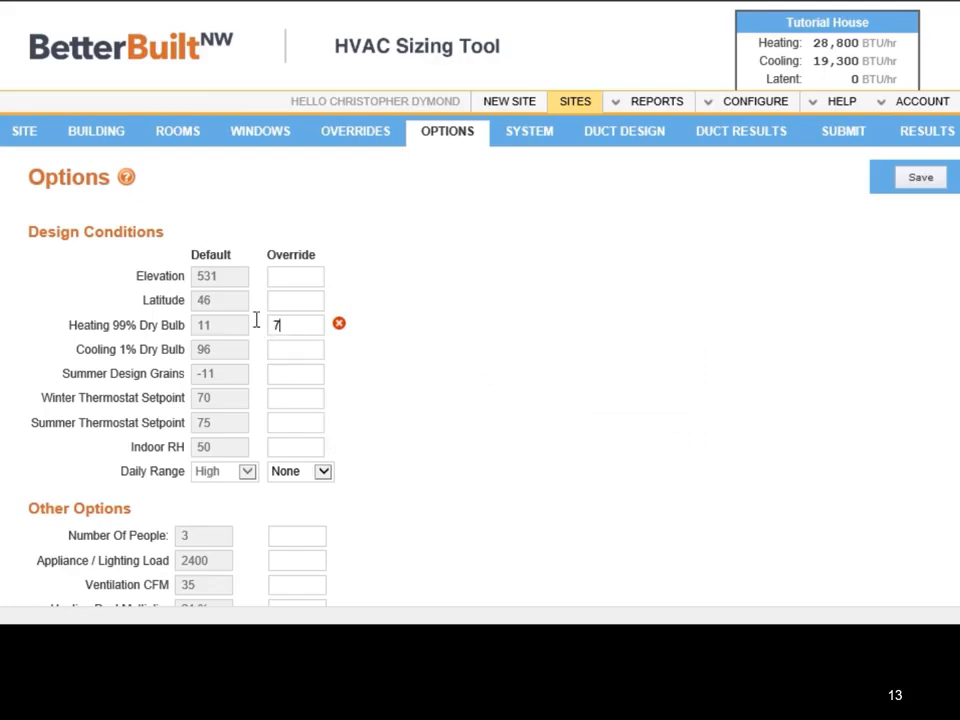
pyautogui.press('Tab')
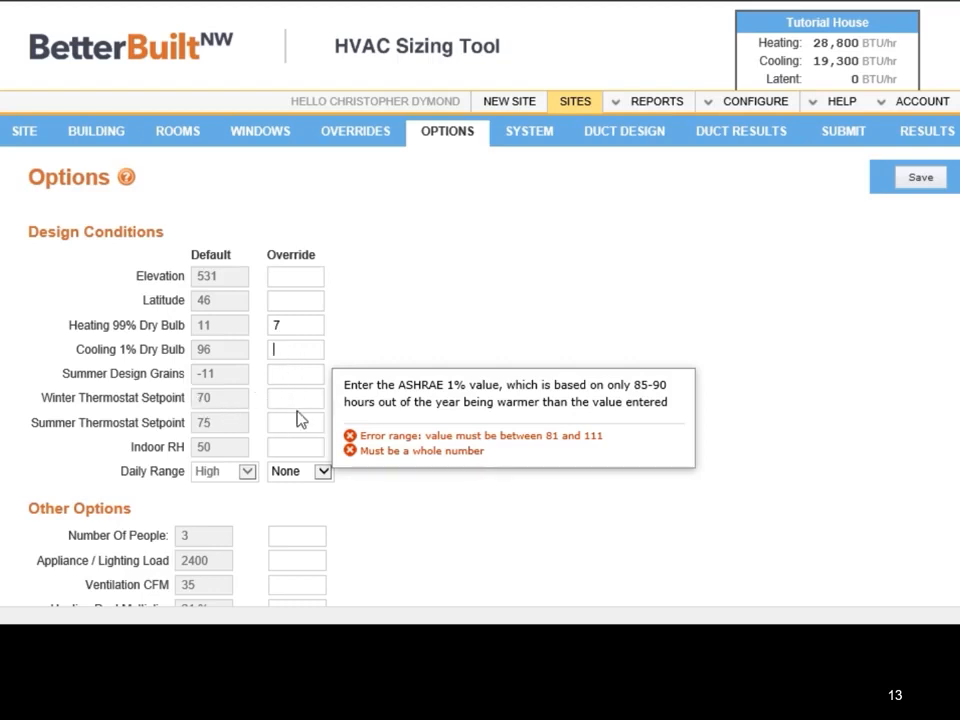
# Step: Check the guidance for ventilation CFM, override the Appliance / Lighting Load with 4500, and save the options
pyautogui.scroll(-5, 297, 420)
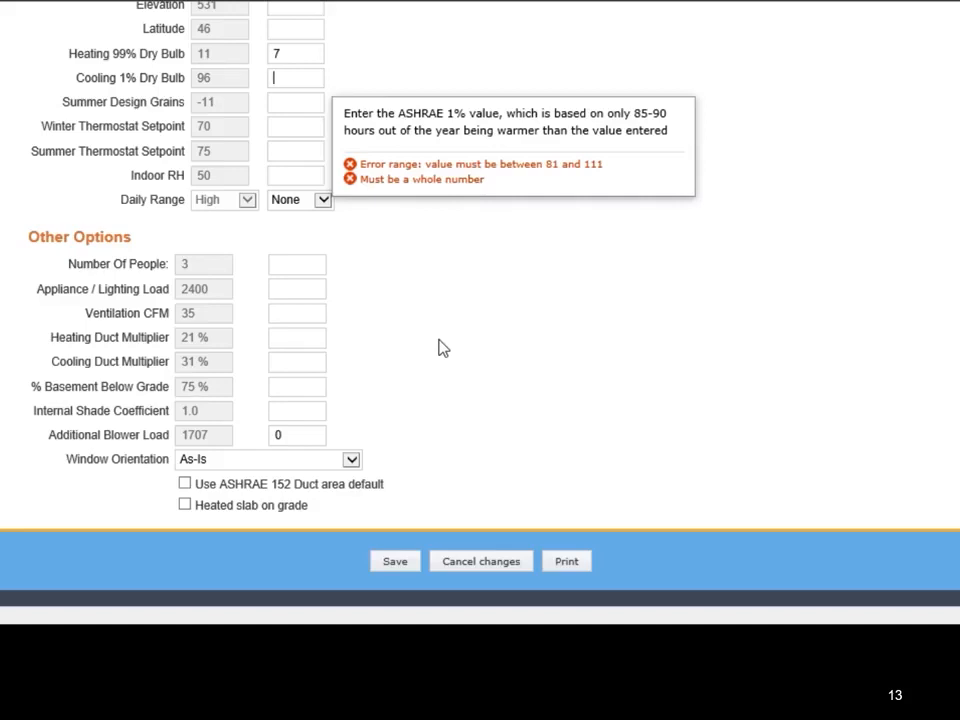
pyautogui.click(293, 287)
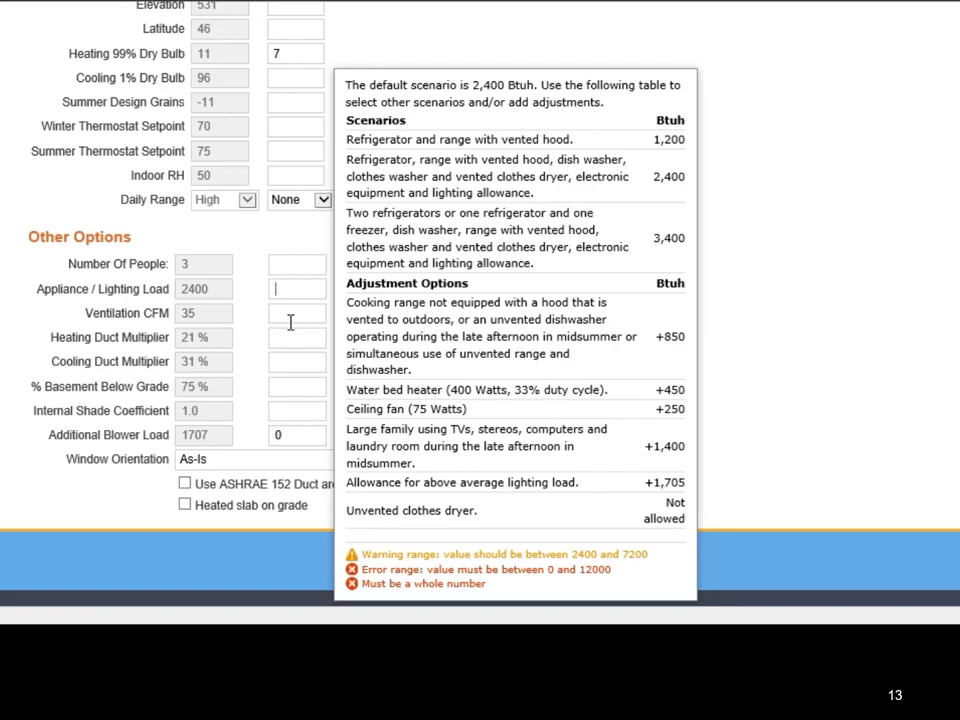
pyautogui.click(290, 321)
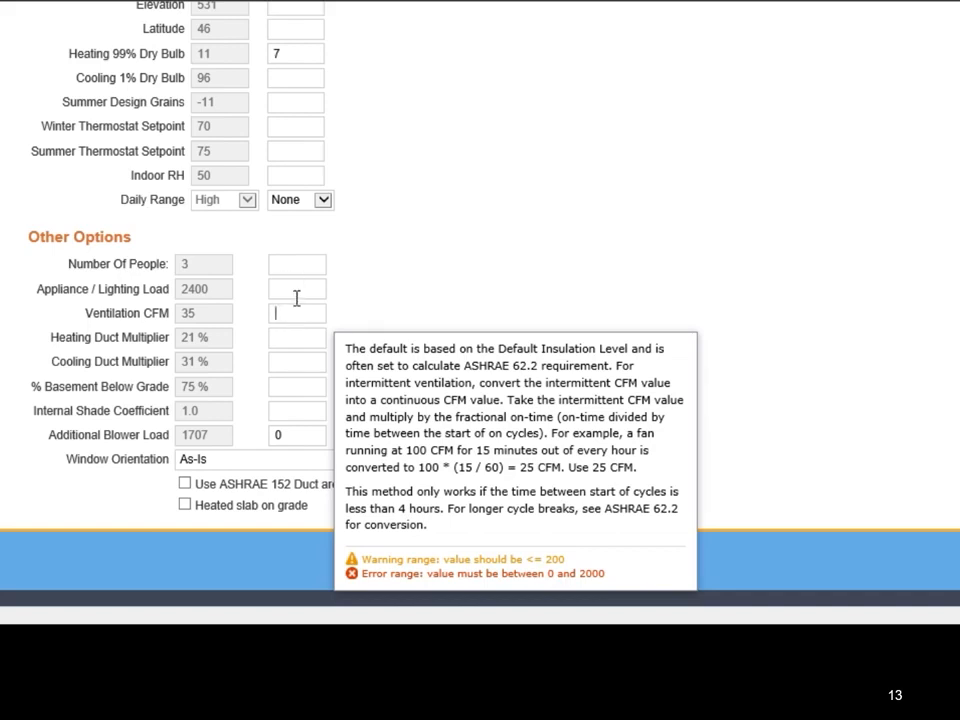
pyautogui.click(296, 291)
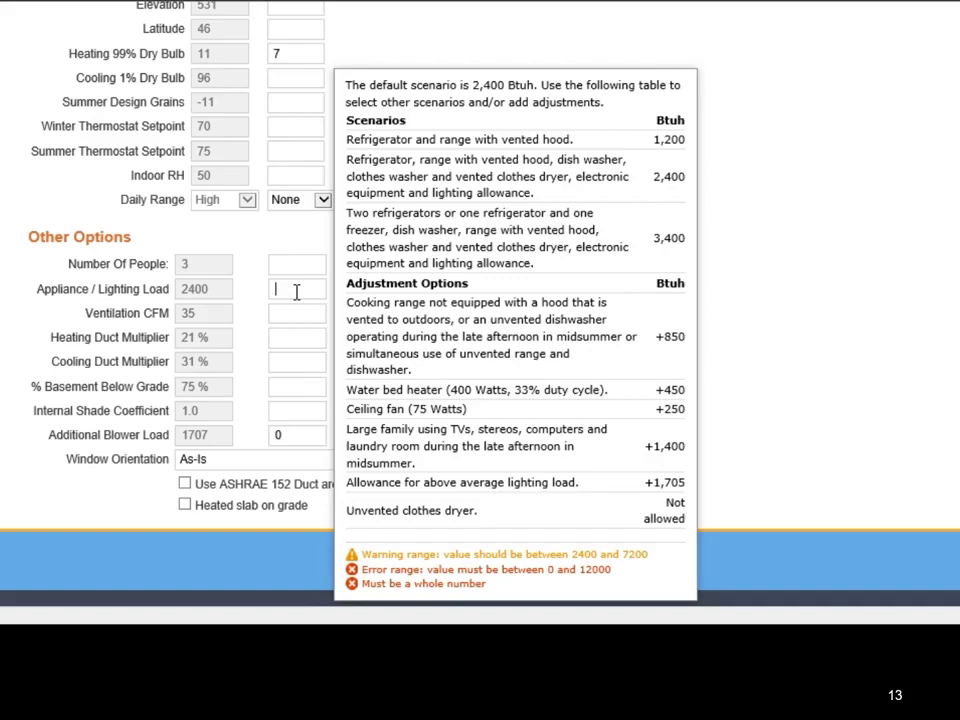
pyautogui.write('4500')
pyautogui.click(797, 288)
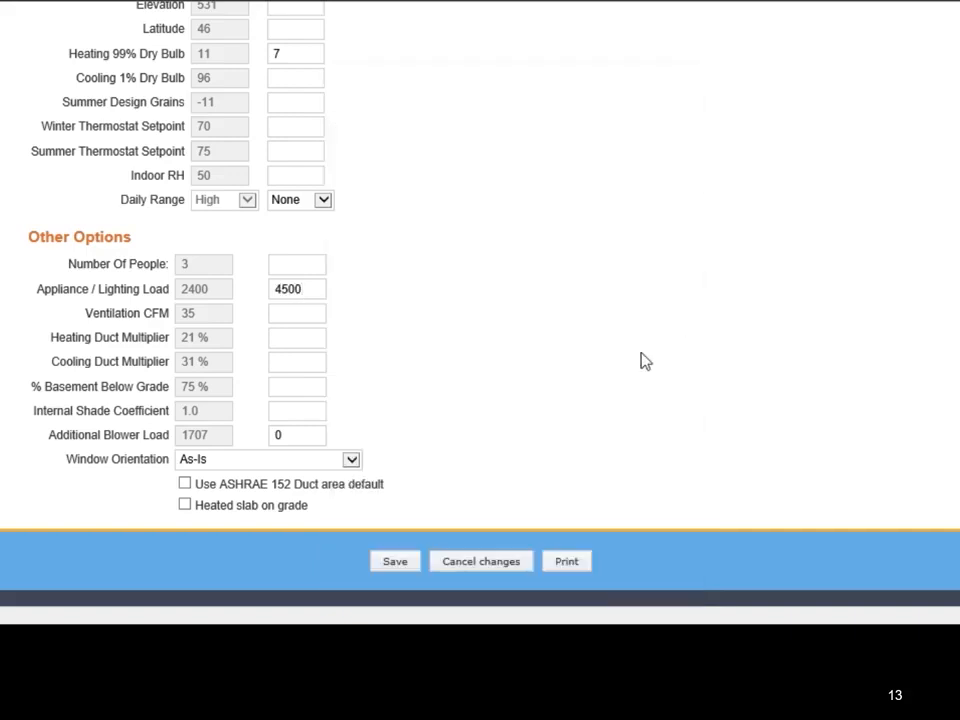
pyautogui.scroll(3, 641, 360)
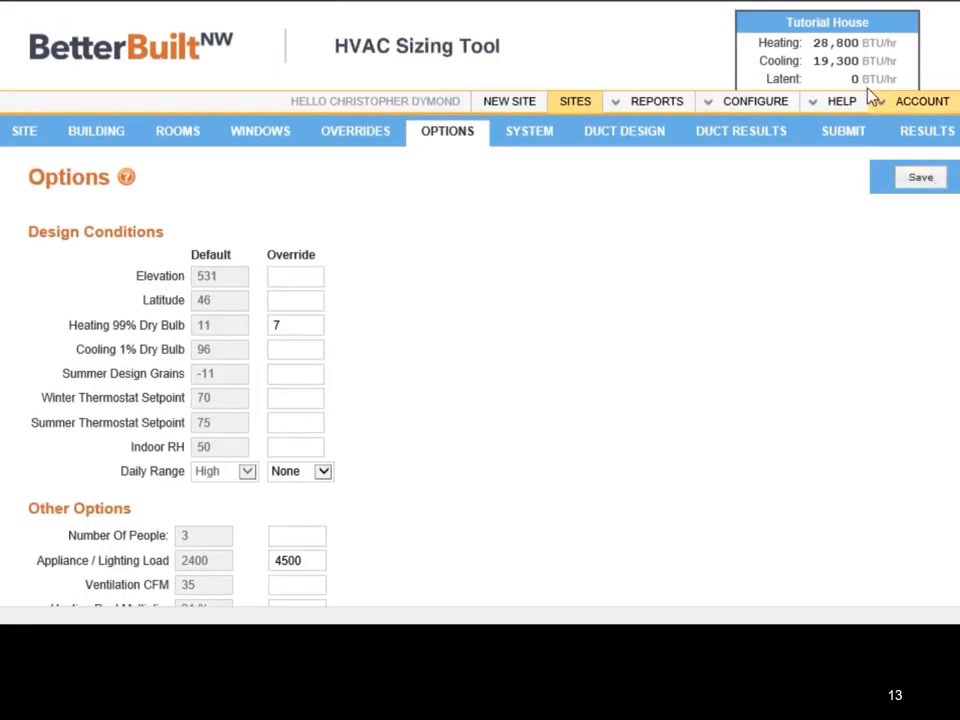
pyautogui.click(921, 180)
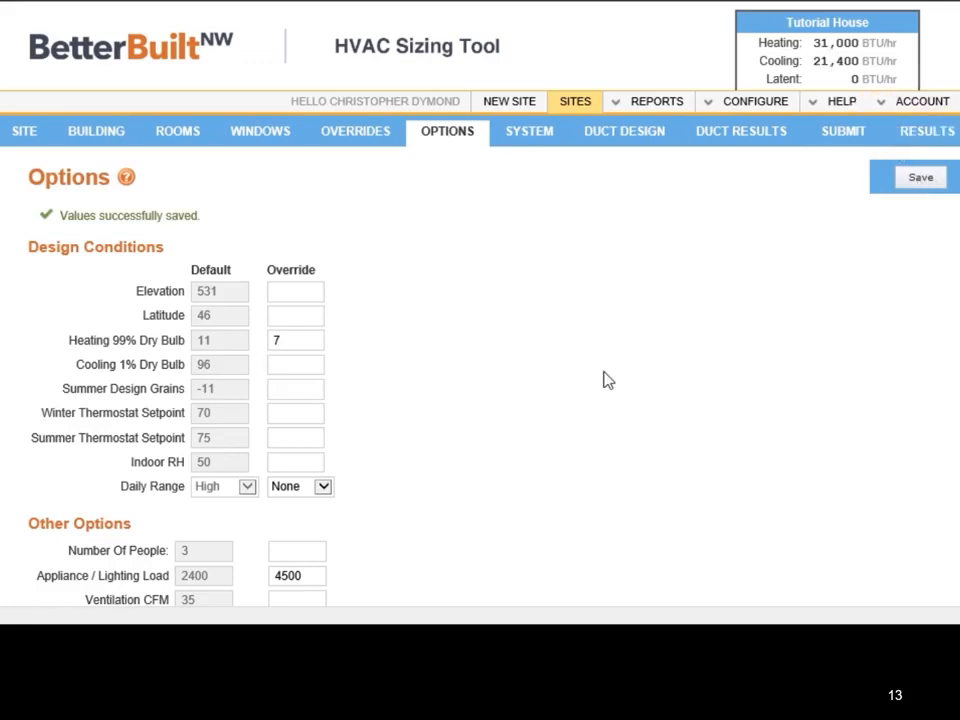
# Step: Open the Heating Duct Multiplier override to examine its guidance
pyautogui.scroll(-3, 580, 365)
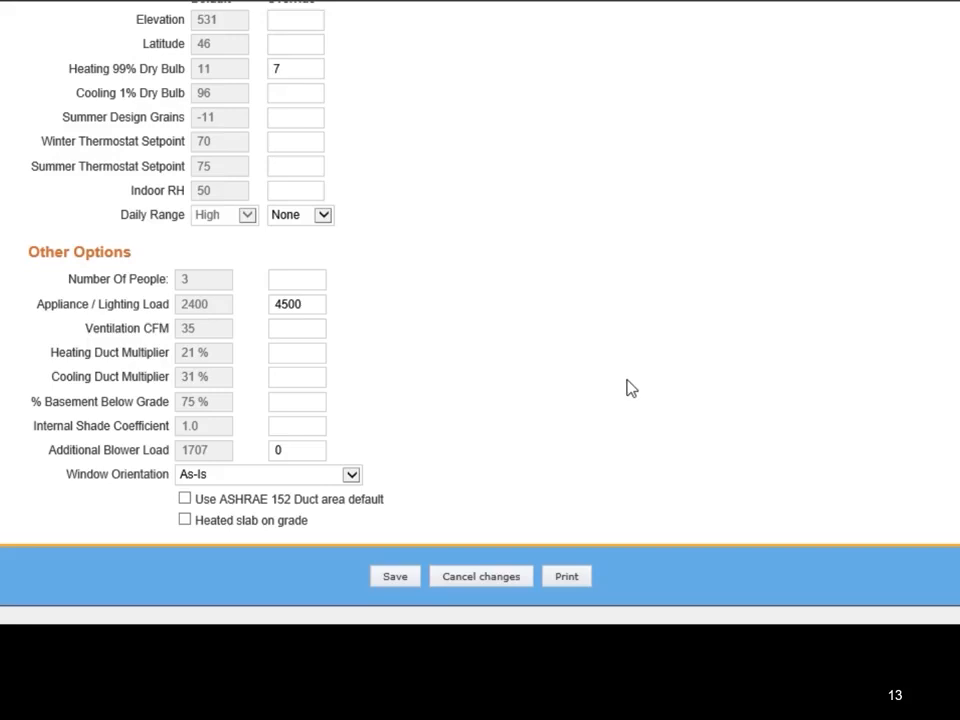
pyautogui.click(298, 354)
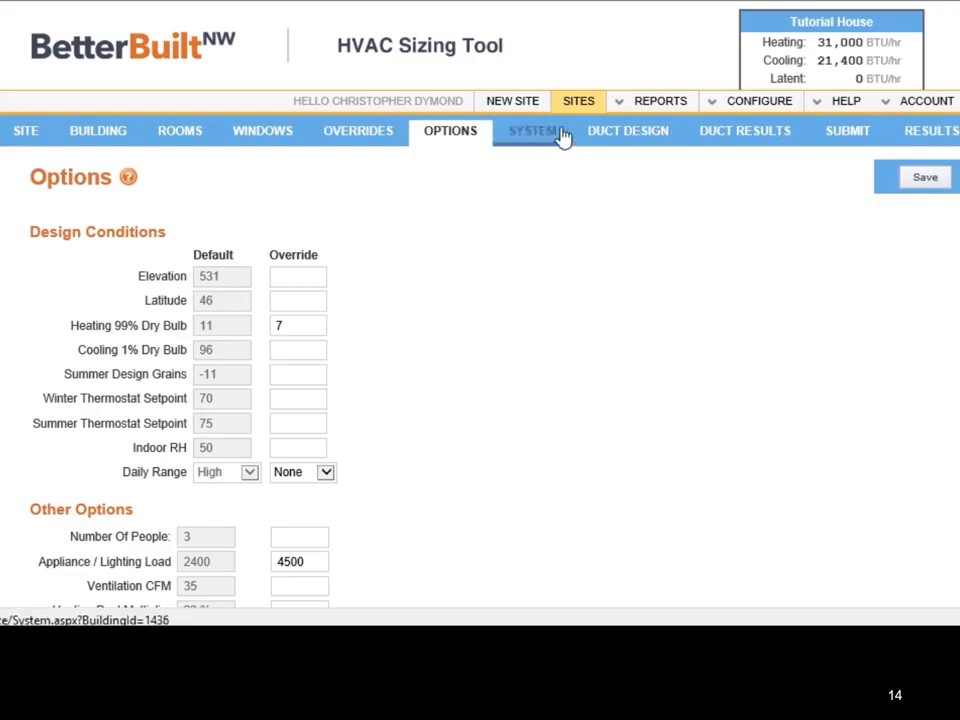
# Step: Open the results report and review its site information, required heating and cooling graphs, window orientation, duct characteristics and building data overrides
pyautogui.click(927, 141)
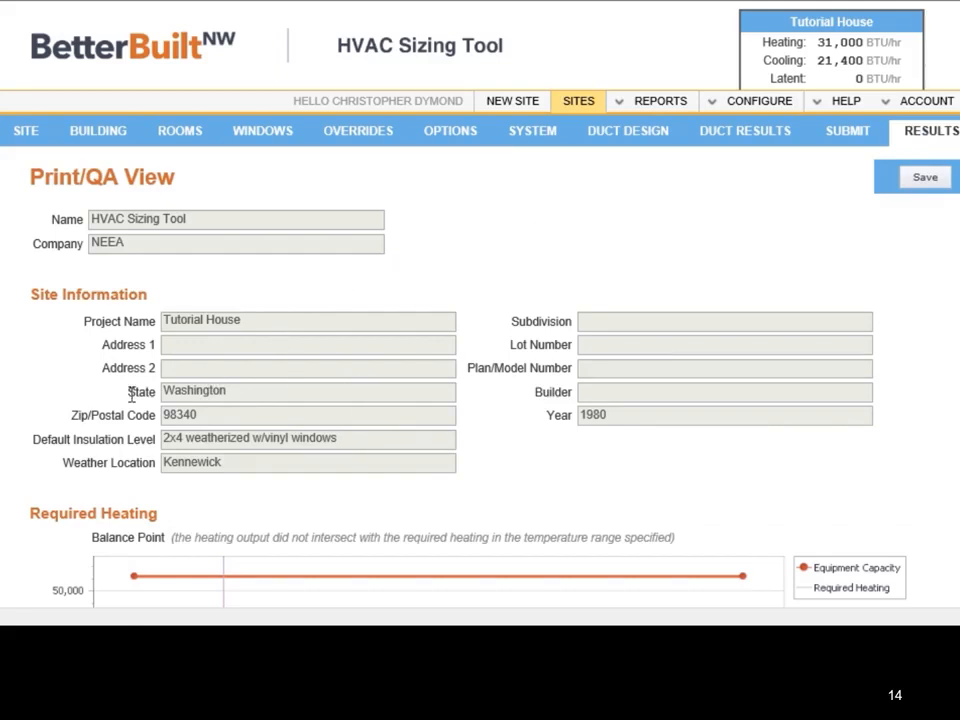
pyautogui.scroll(-3, 366, 345)
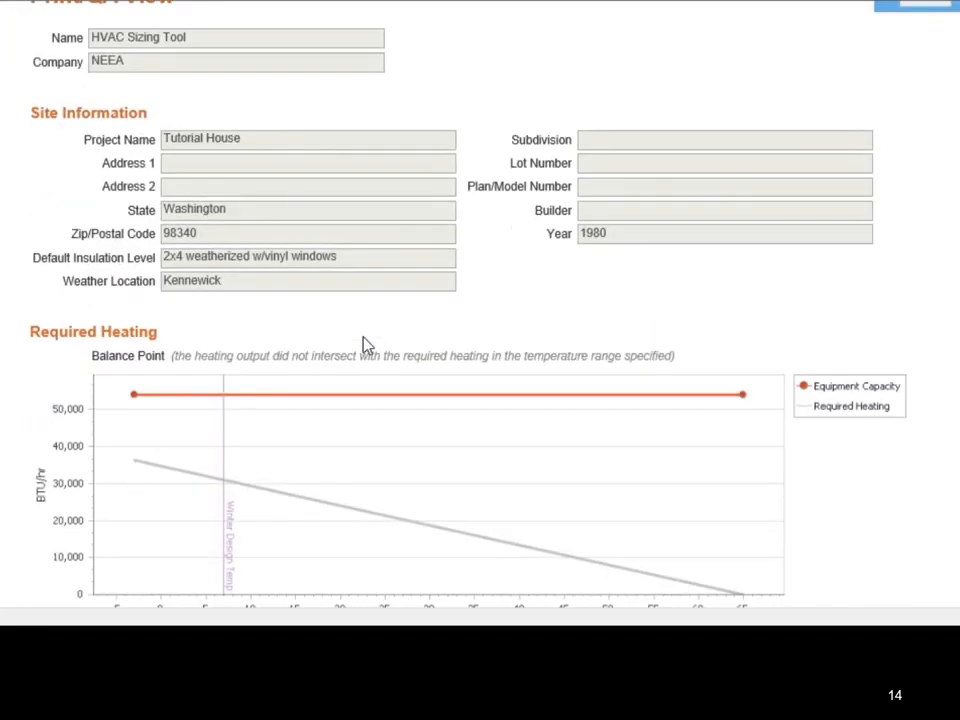
pyautogui.scroll(-3, 334, 375)
pyautogui.scroll(-6, 322, 360)
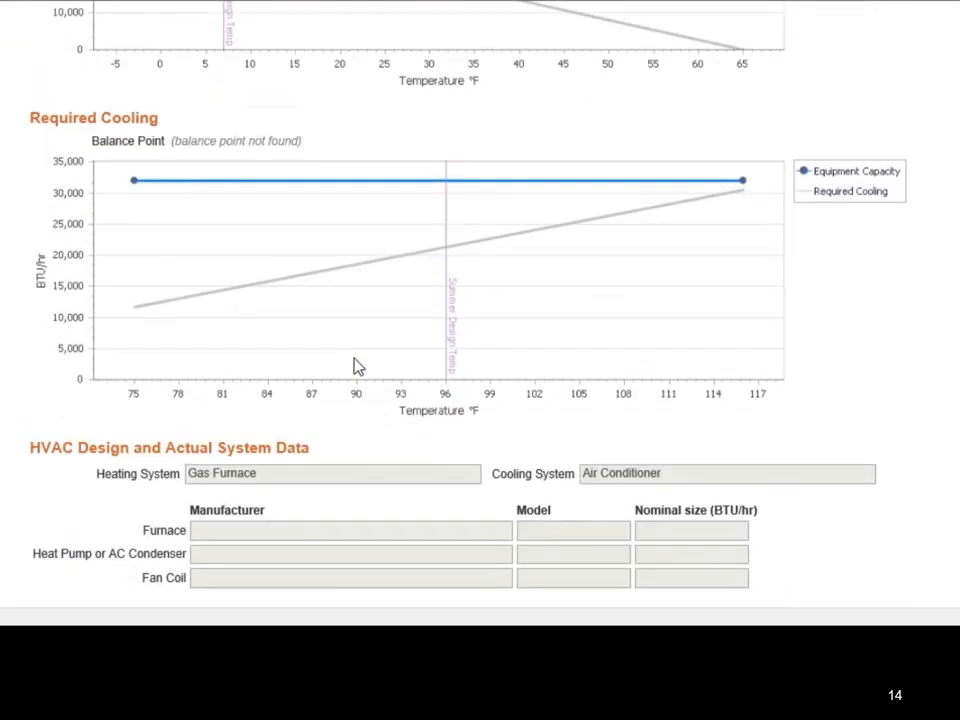
pyautogui.scroll(-5, 416, 336)
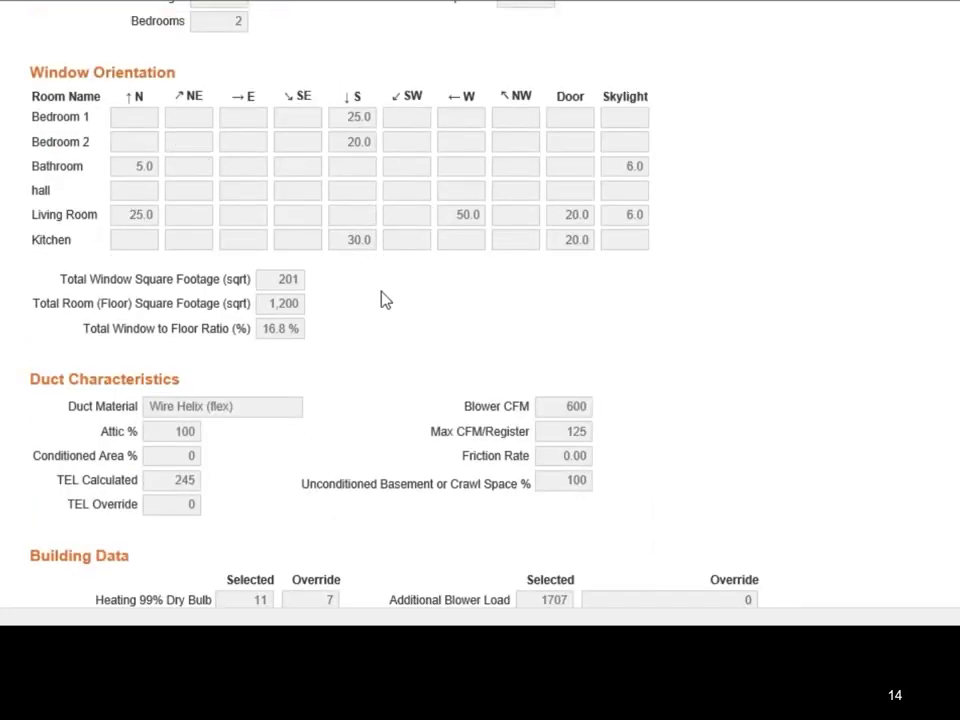
pyautogui.scroll(-5, 376, 330)
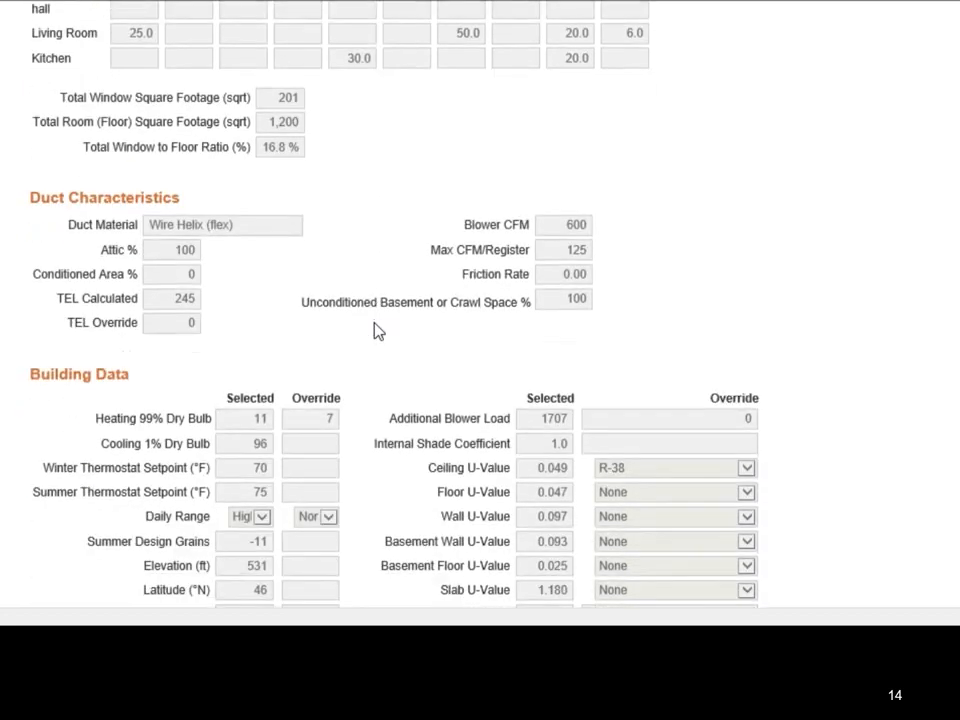
pyautogui.scroll(2, 467, 450)
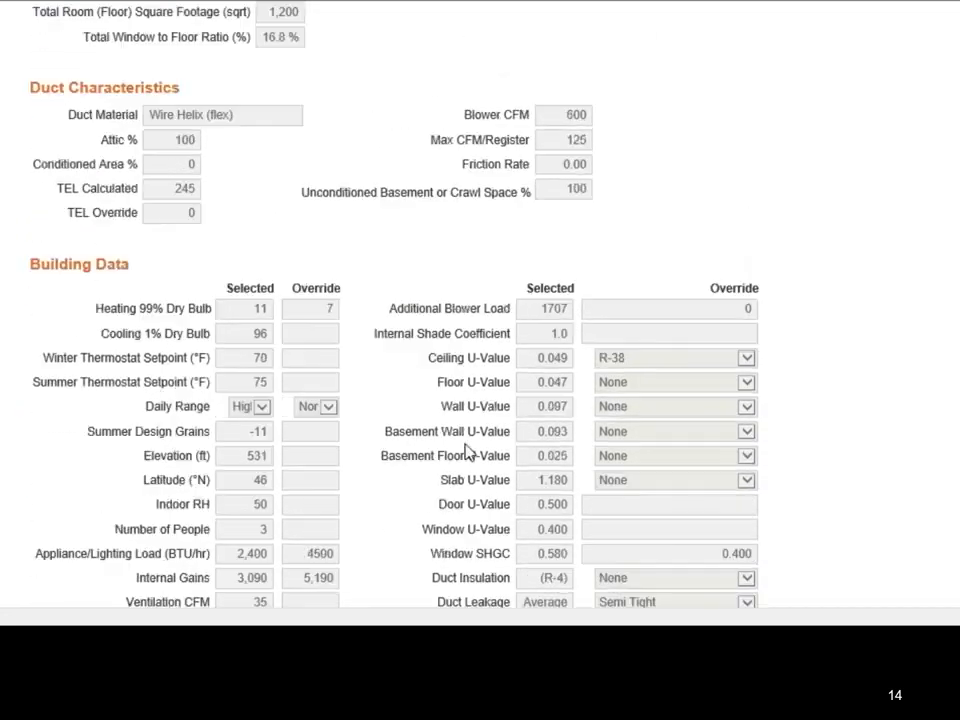
pyautogui.scroll(-5, 421, 425)
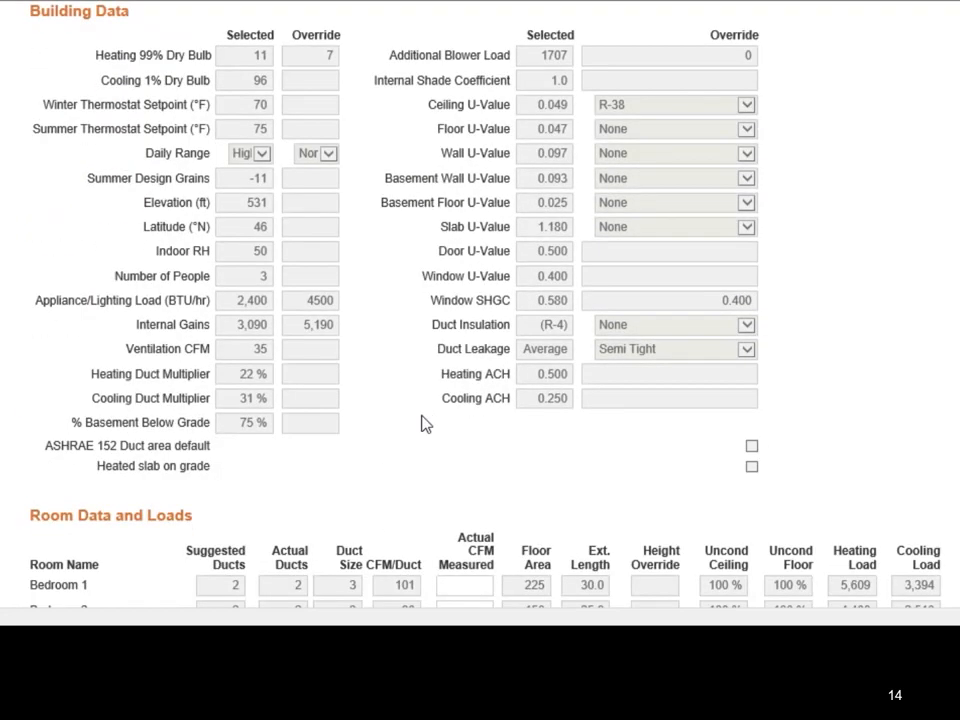
# Step: Examine the room-by-room data and loads, and inspect the wall and infiltration shares in the heating component loads chart
pyautogui.scroll(-3, 421, 425)
pyautogui.scroll(-2, 315, 355)
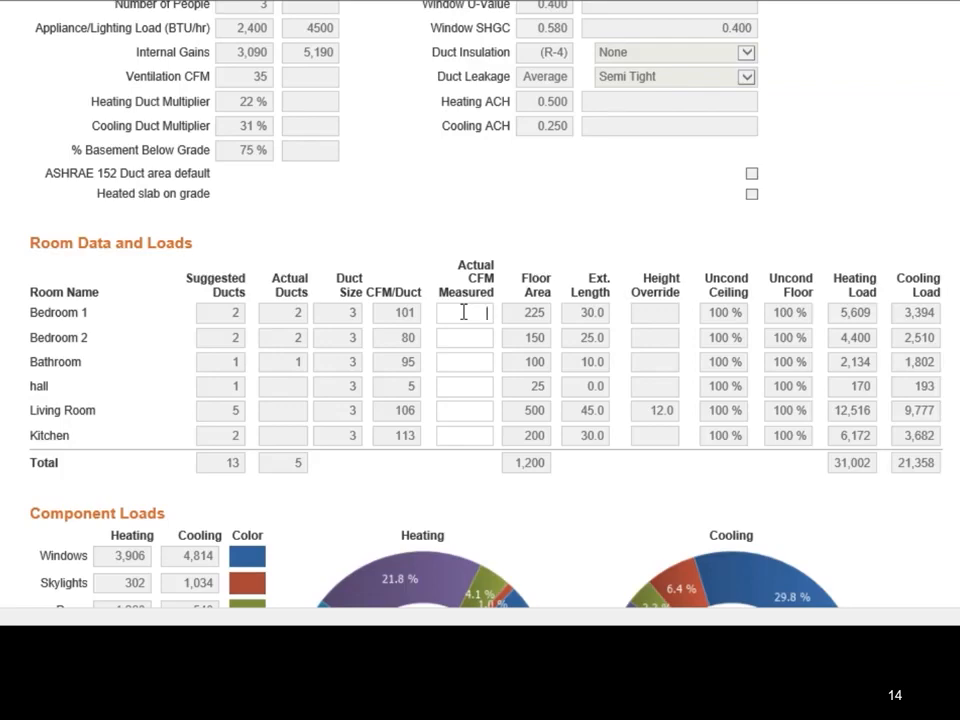
pyautogui.scroll(-1, 463, 312)
pyautogui.scroll(-1, 463, 312)
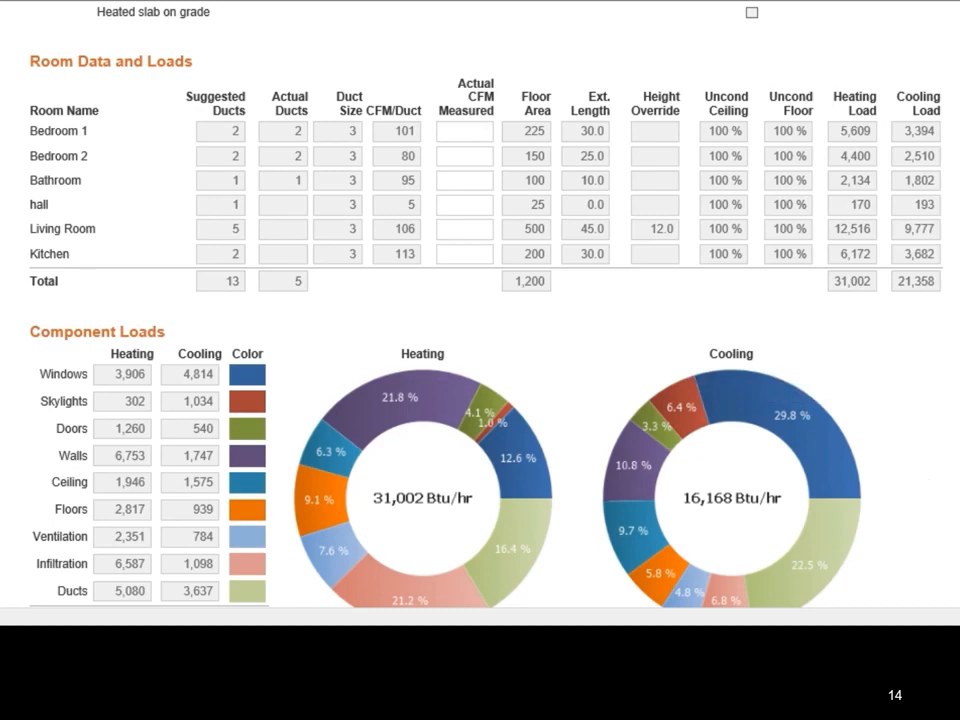
pyautogui.scroll(-1, 480, 340)
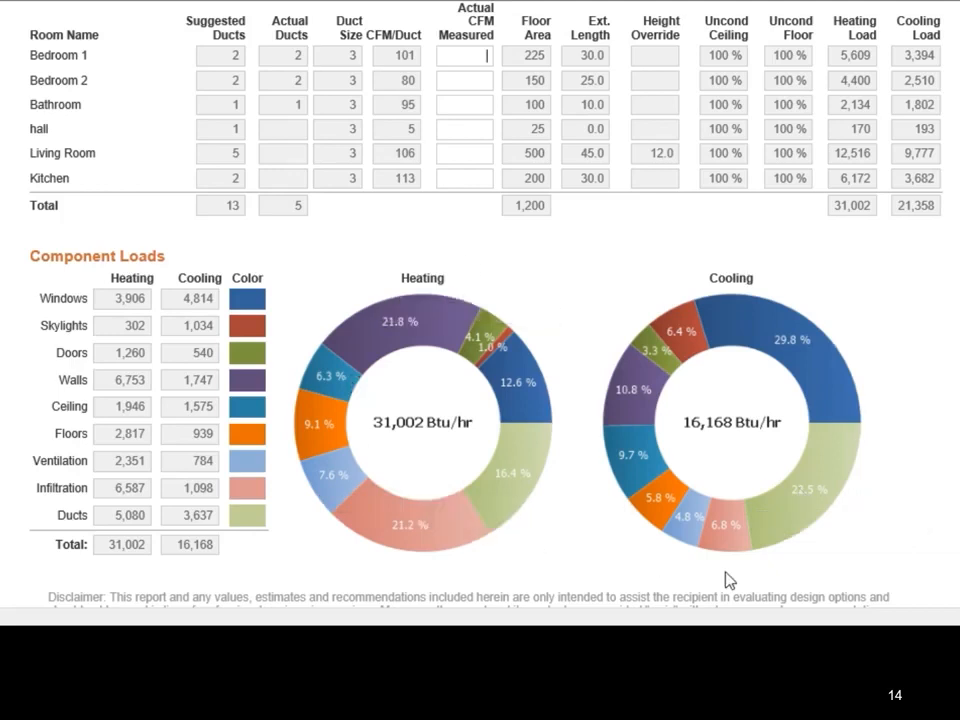
pyautogui.moveTo(720, 332)
pyautogui.moveTo(381, 345)
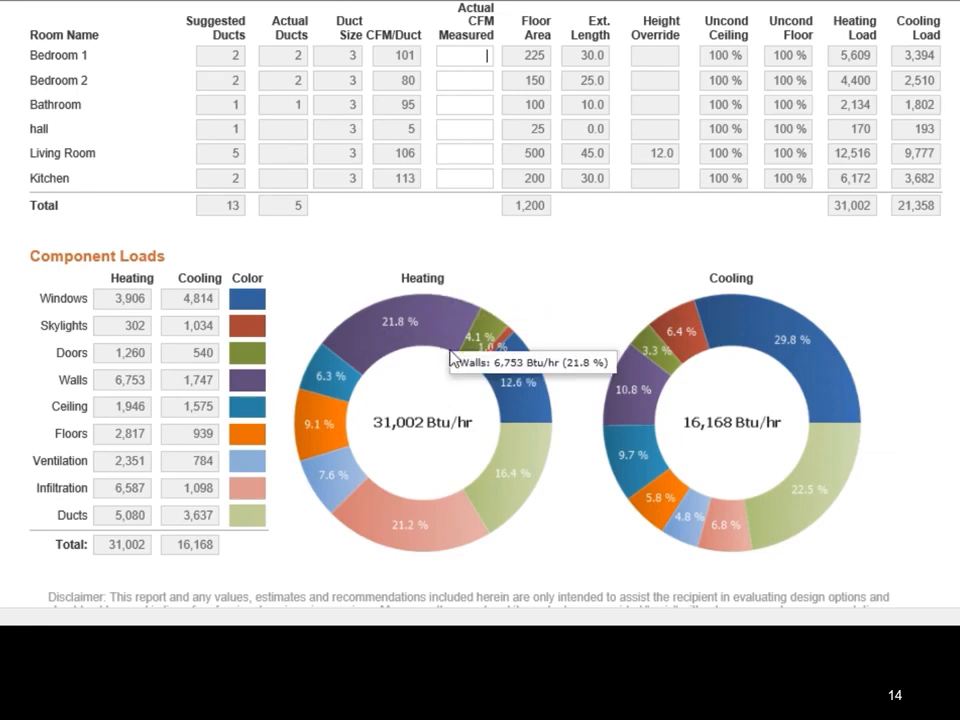
pyautogui.moveTo(444, 551)
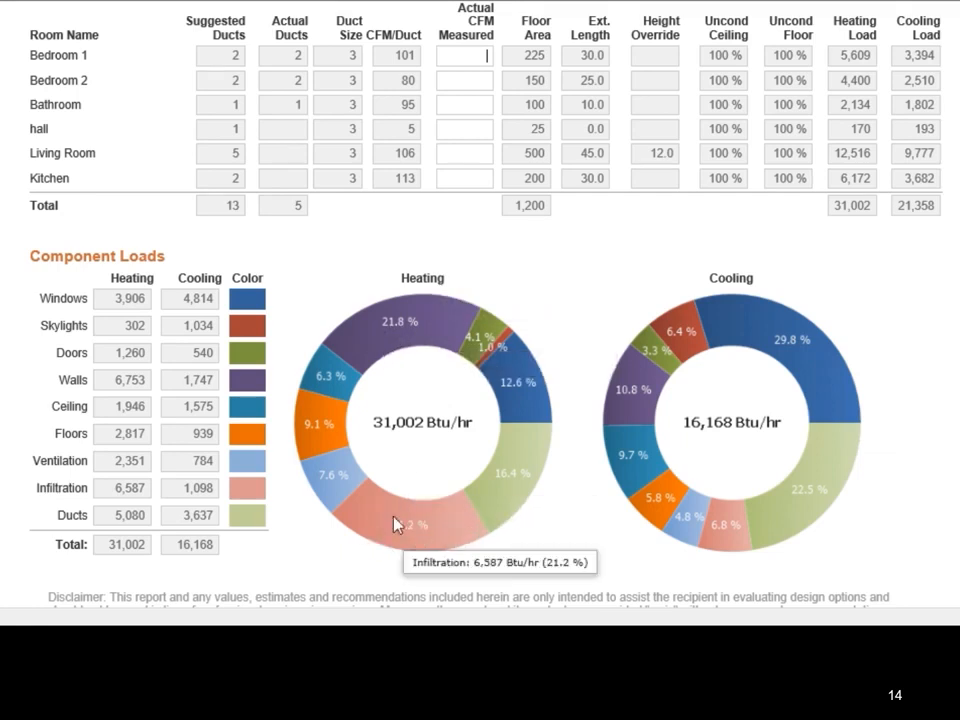
# Step: Check the print and save options at the end of the report, and save the Print/QA View for the Tutorial House
pyautogui.scroll(-3, 603, 259)
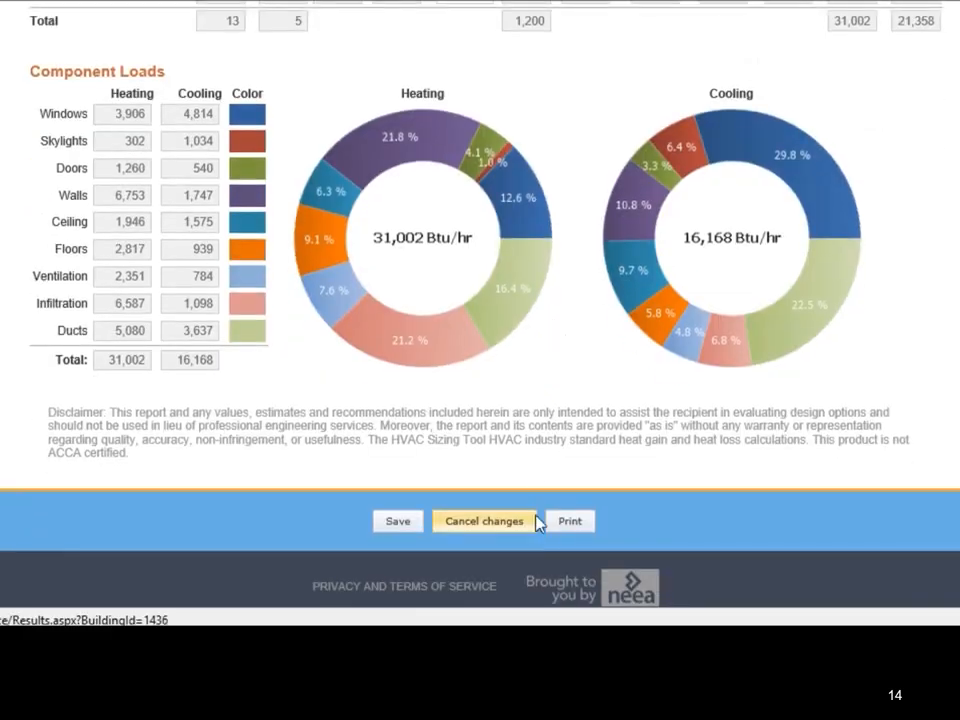
pyautogui.scroll(3, 955, 215)
pyautogui.scroll(15, 955, 215)
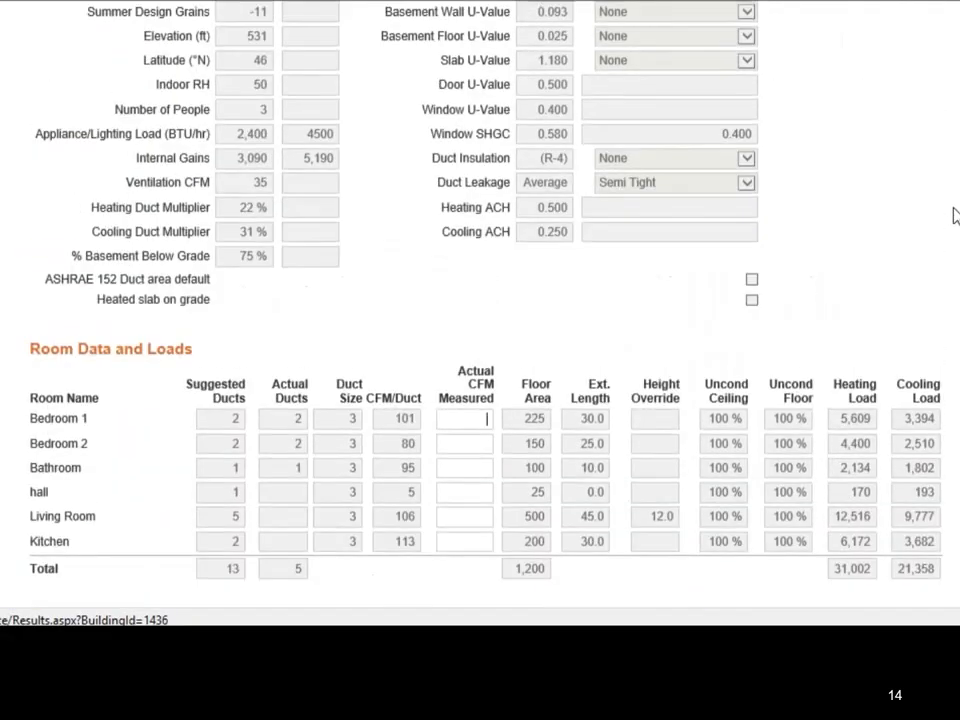
pyautogui.scroll(10, 955, 215)
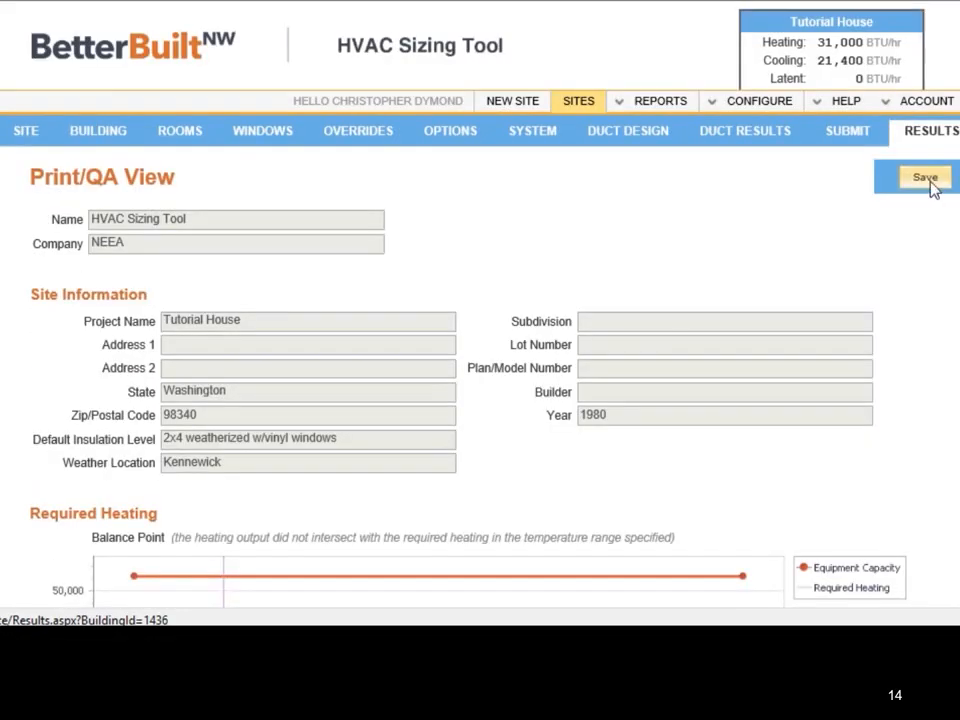
pyautogui.click(930, 187)
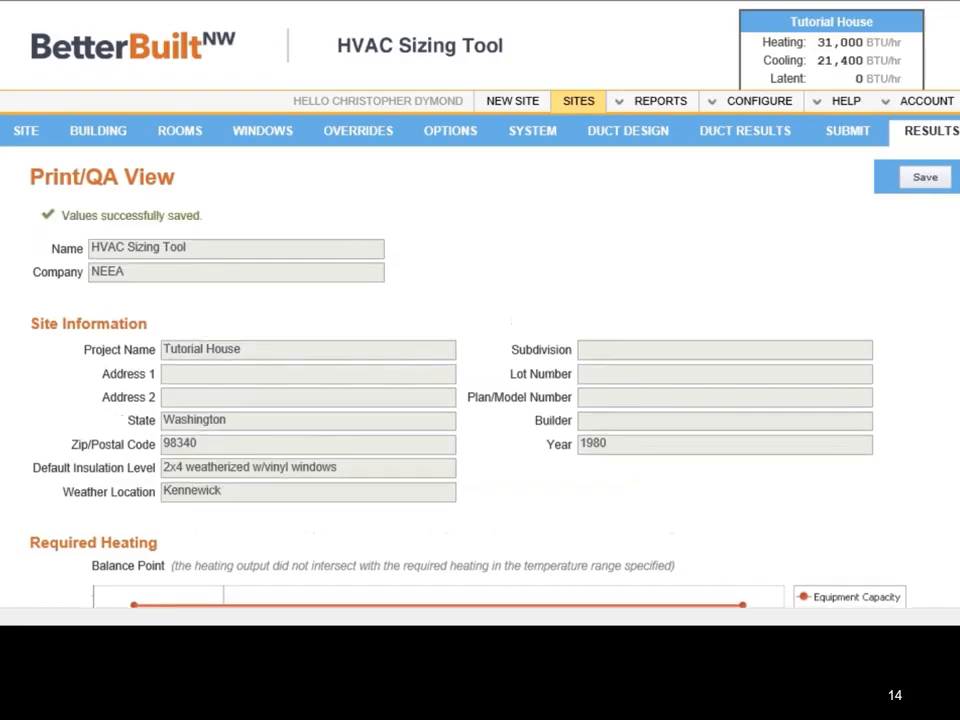